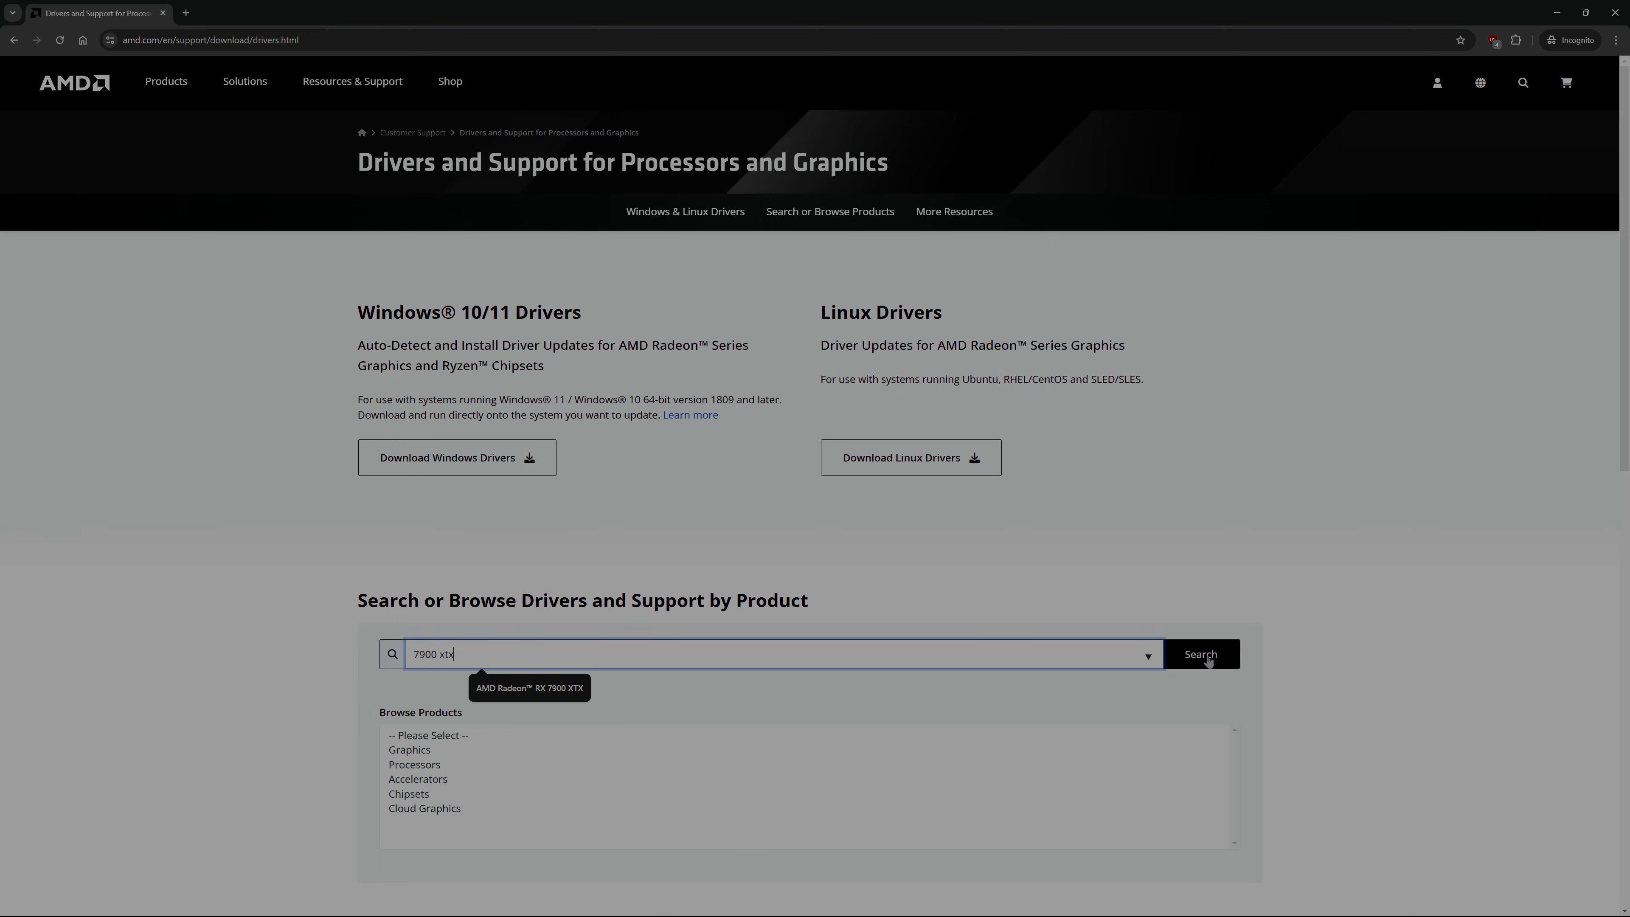
Browse the driver products to Graphics, Radeon RX, Radeon RX 7000 Series, AMD Radeon RX 7900 XTX and submit the selection.
click(408, 753)
click(416, 809)
scroll(475, 790, down, 2)
click(472, 745)
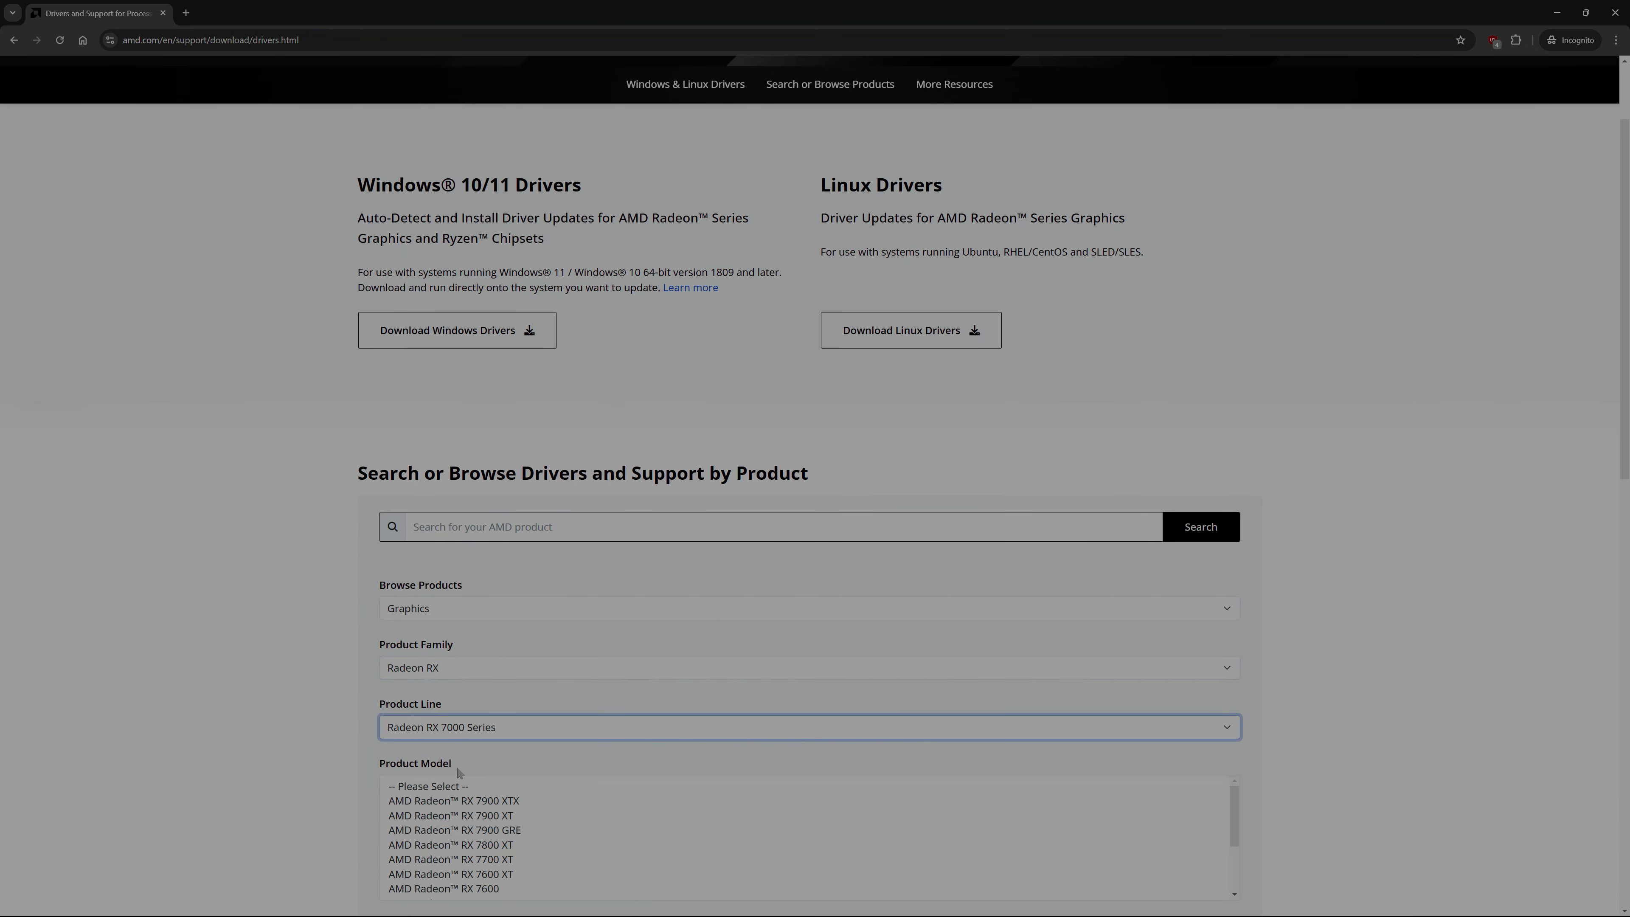
click(471, 803)
click(419, 829)
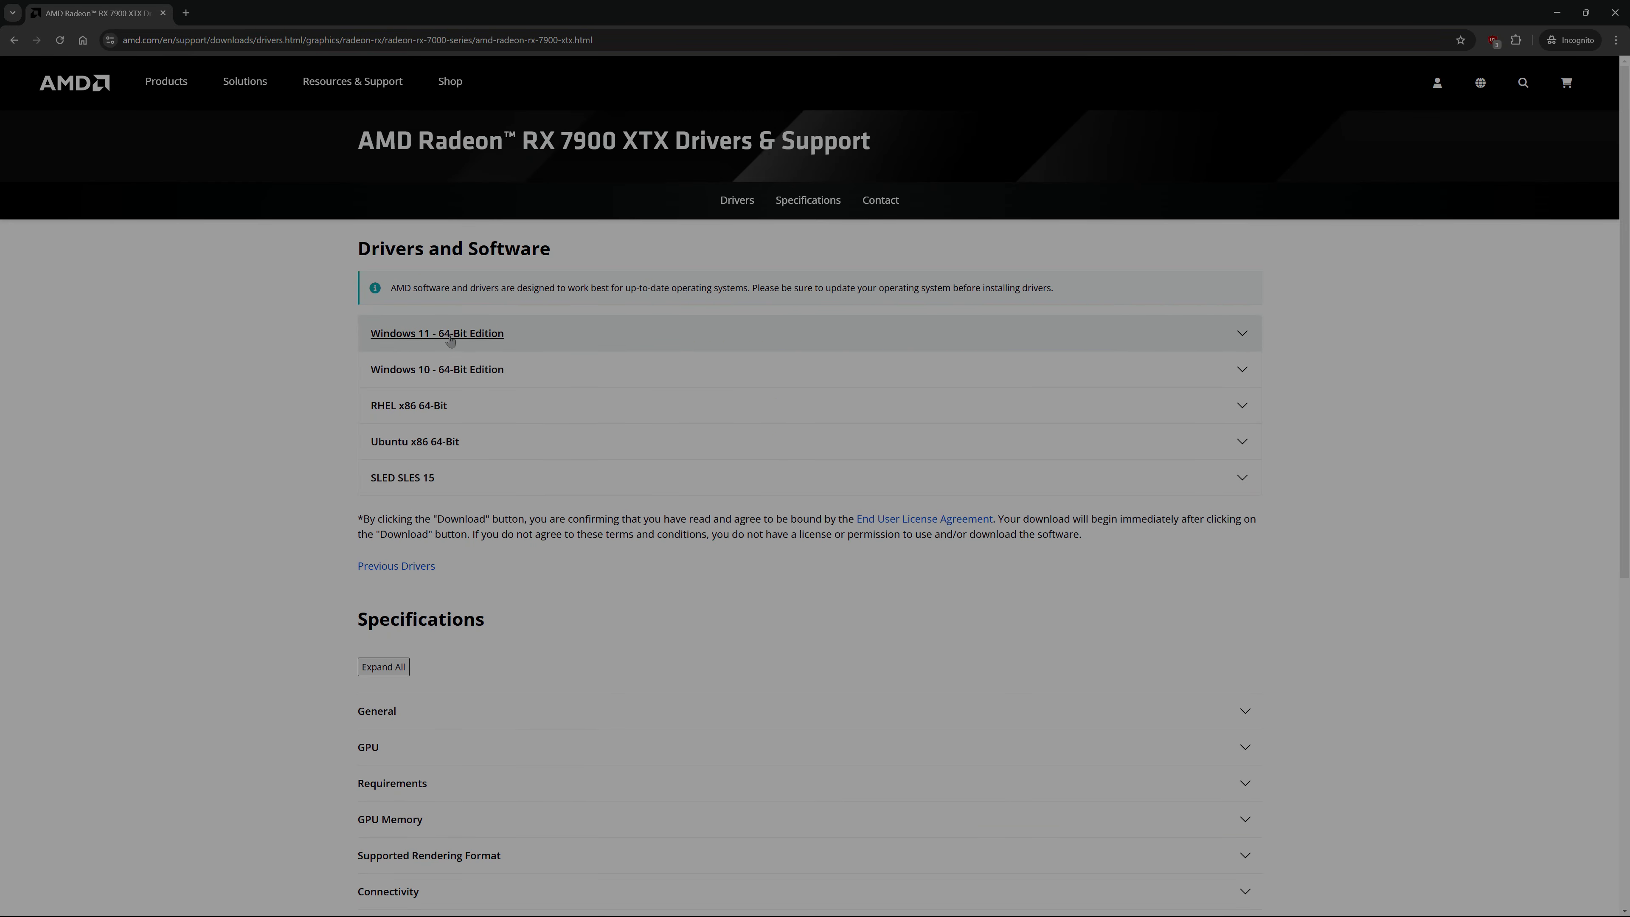
Examine the Windows 11 64-Bit driver entries for the RX 7900 XTX, including Auto-Detect and Install and AMD Software: Adrenalin Edition.
click(455, 336)
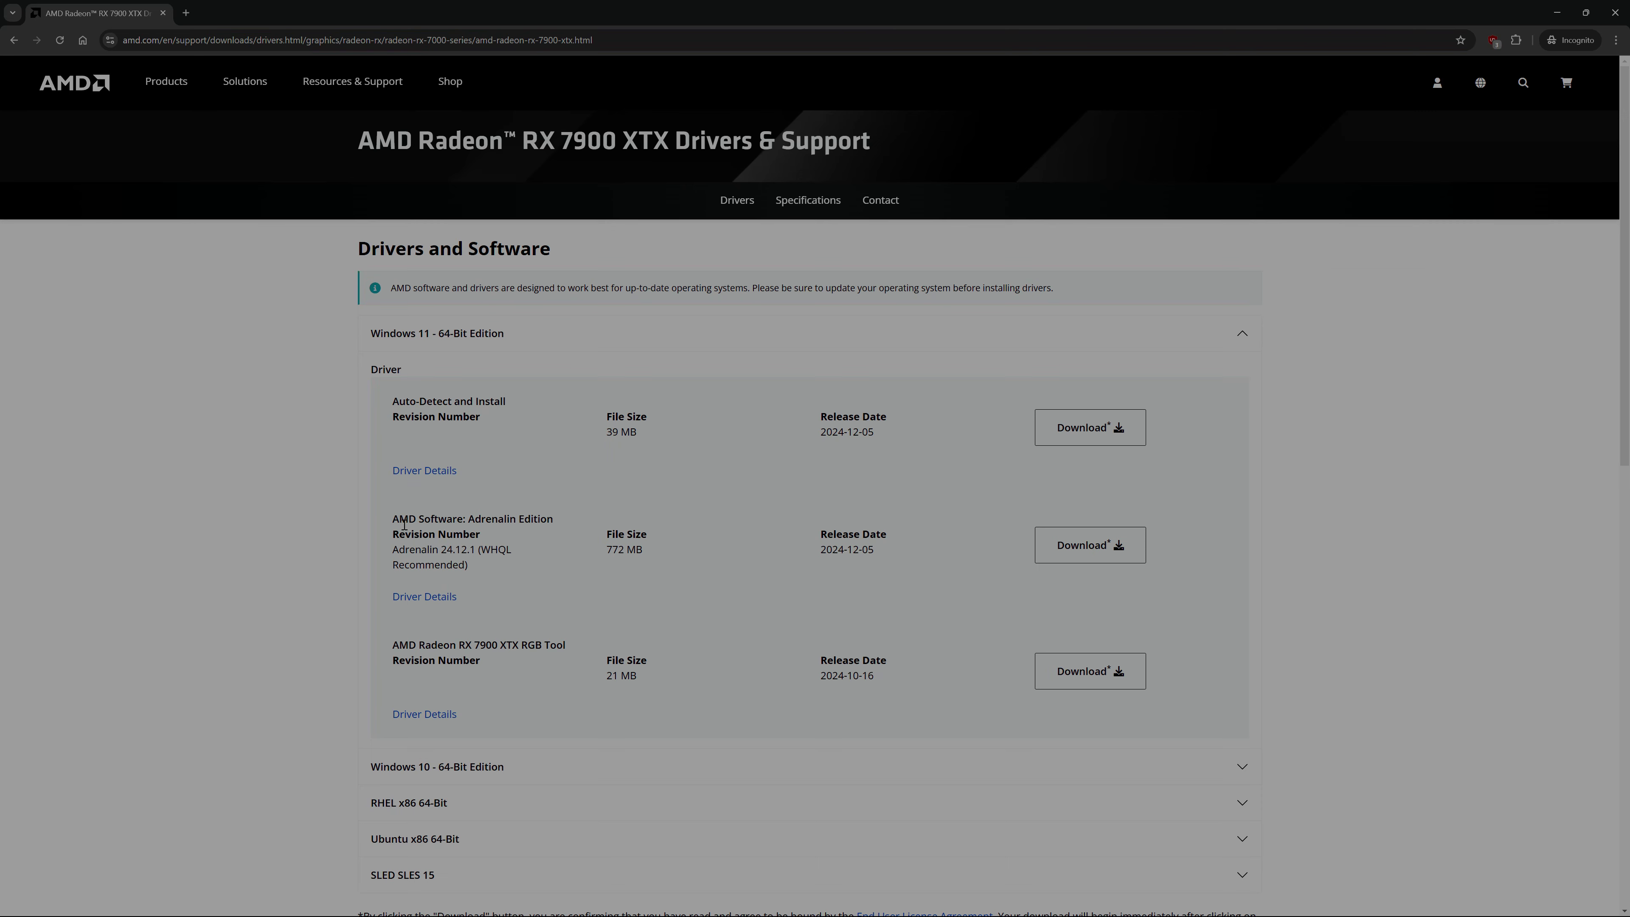
drag(393, 519, 438, 535)
drag(388, 399, 513, 408)
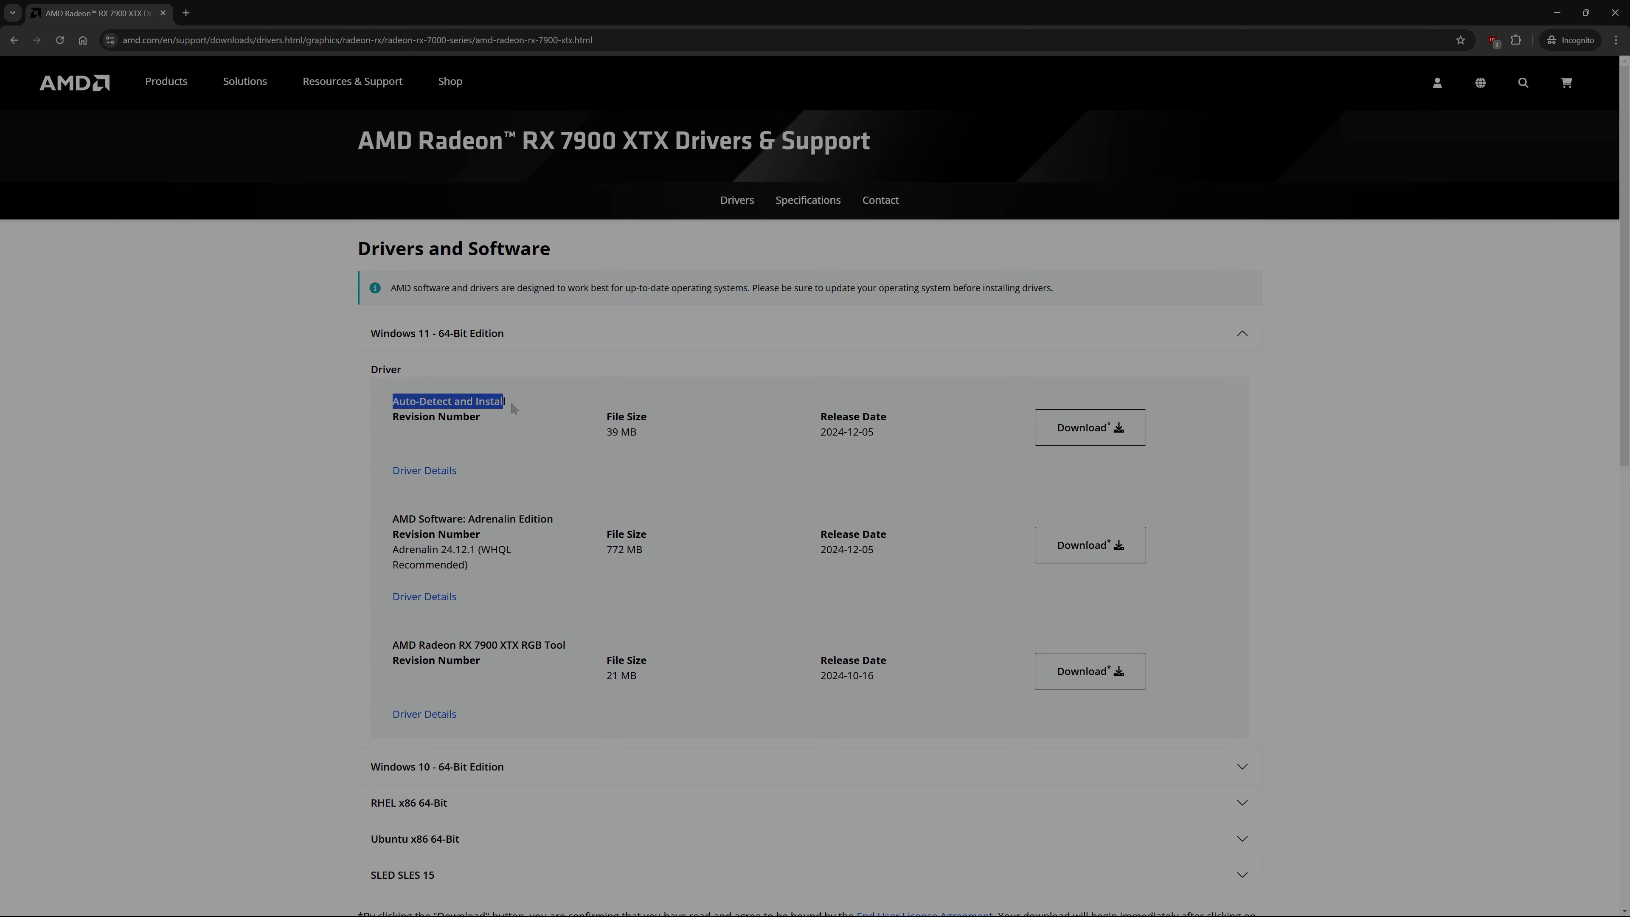
click(469, 428)
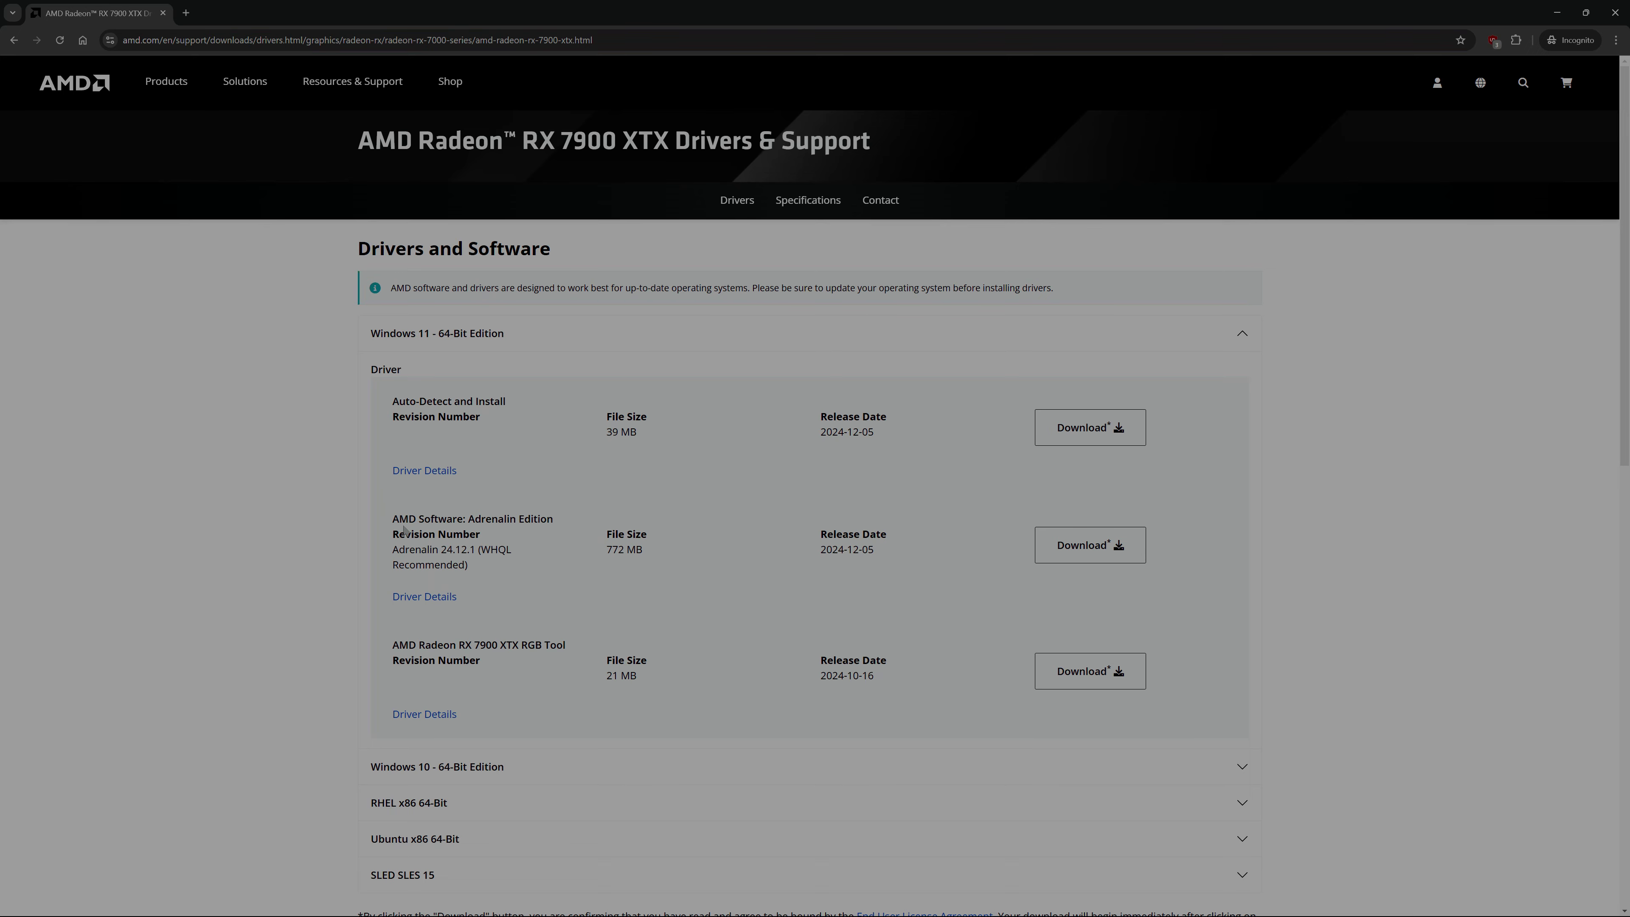
mouse_move(392, 517)
mouse_down()
mouse_move(474, 550)
mouse_move(411, 545)
mouse_move(409, 519)
mouse_up()
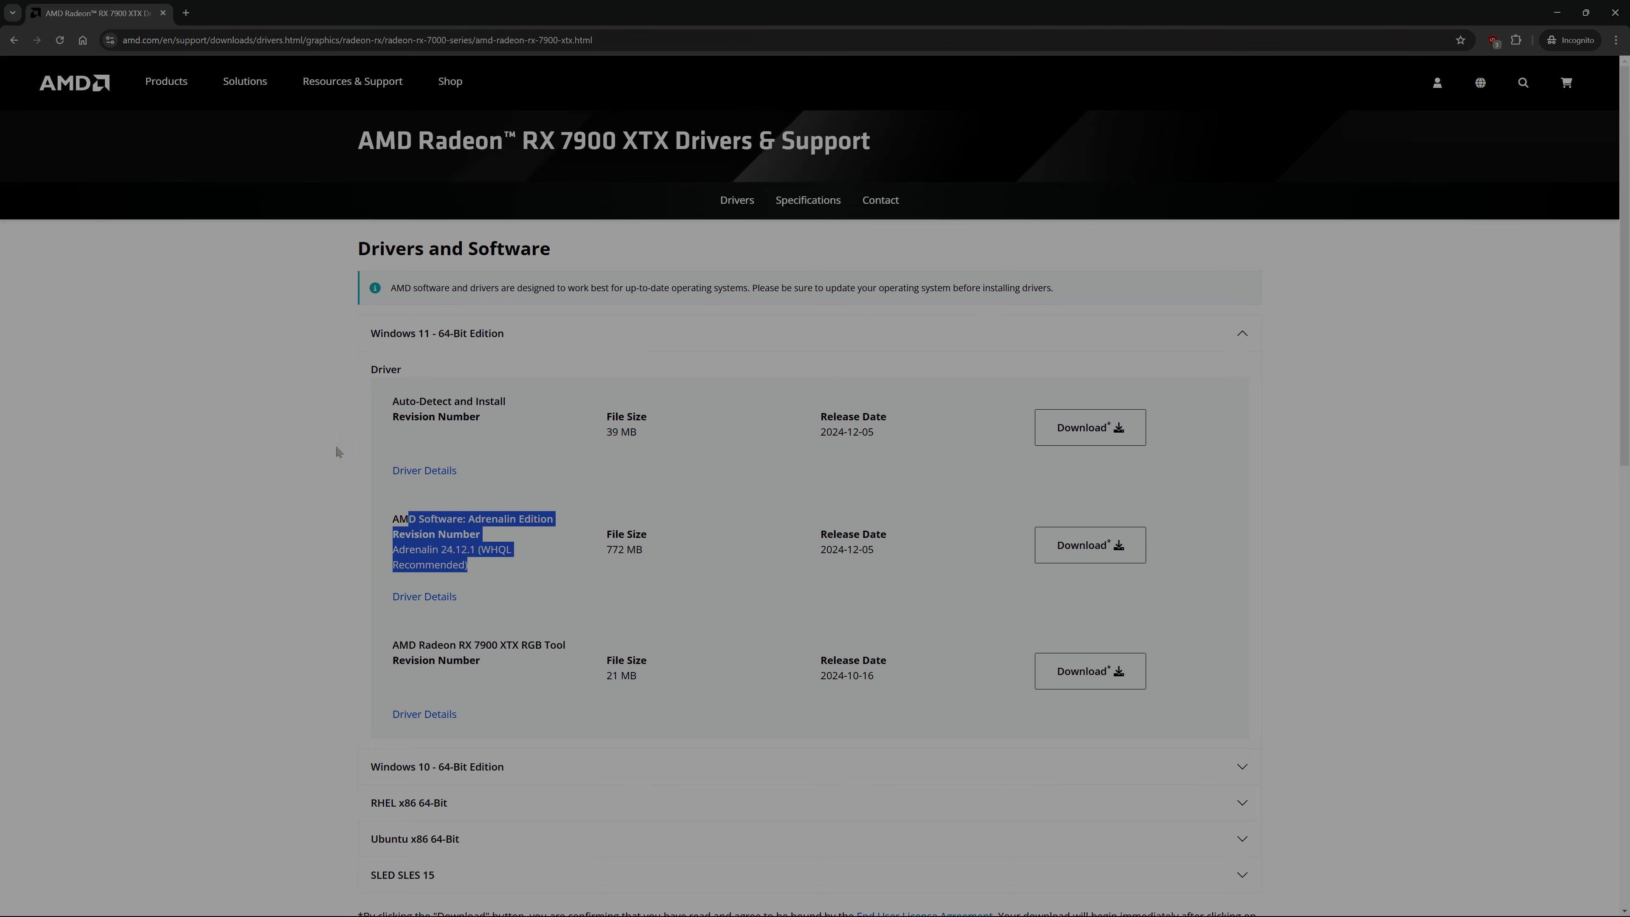
Return to the product search and submit Chipsets, AM5, B650E to reach that chipset's driver page.
click(14, 39)
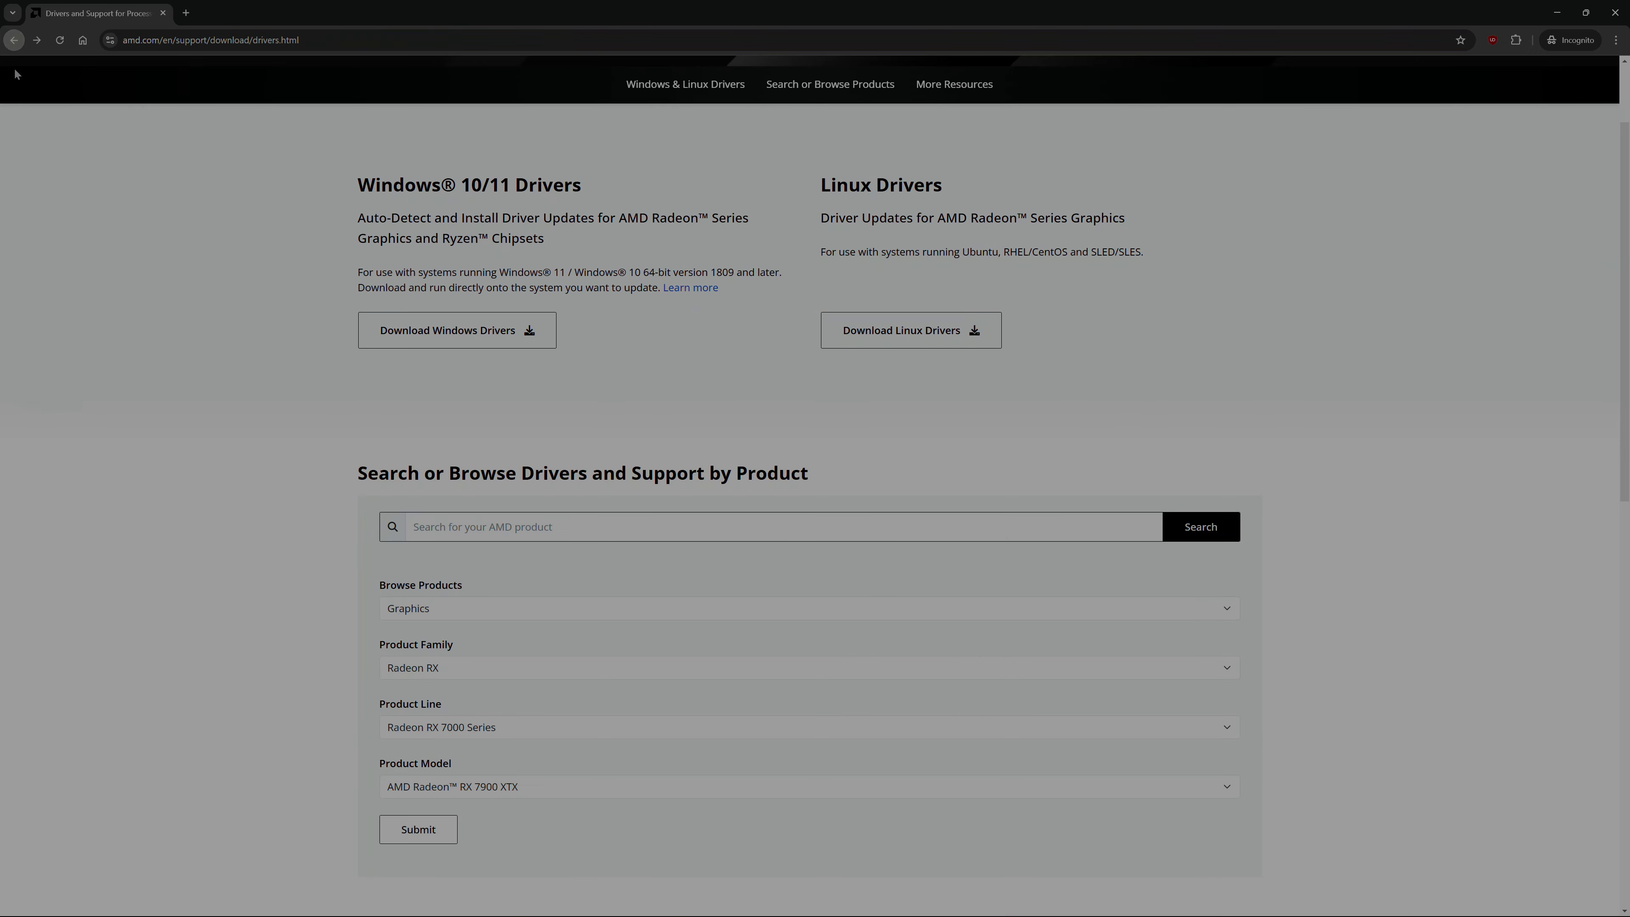
right_click(222, 412)
click(103, 338)
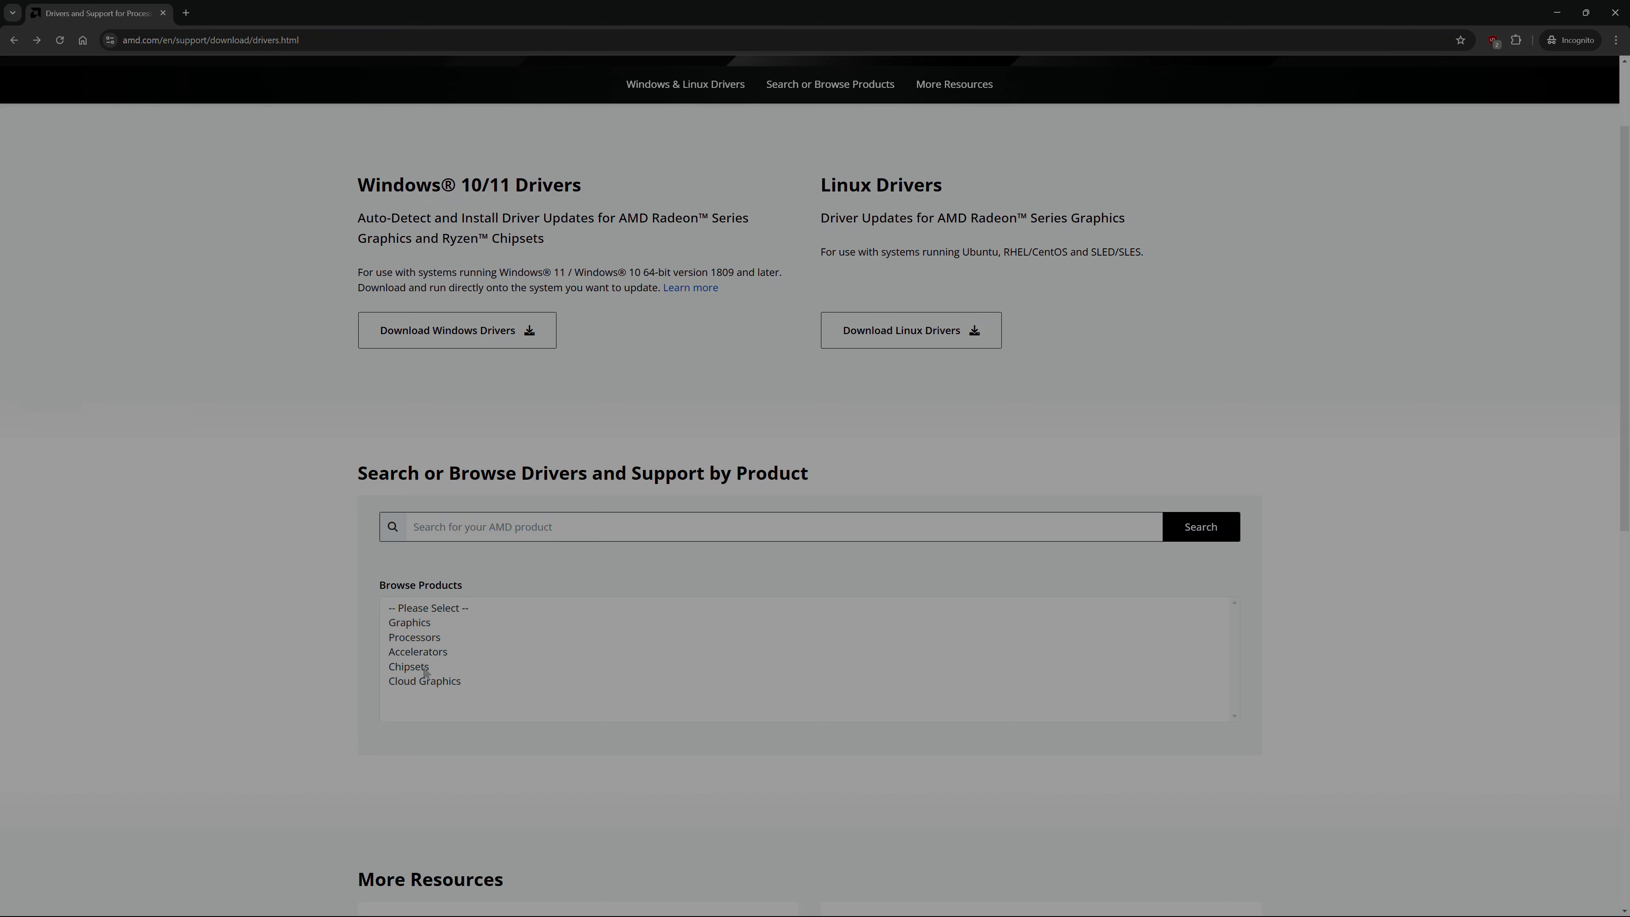
click(409, 667)
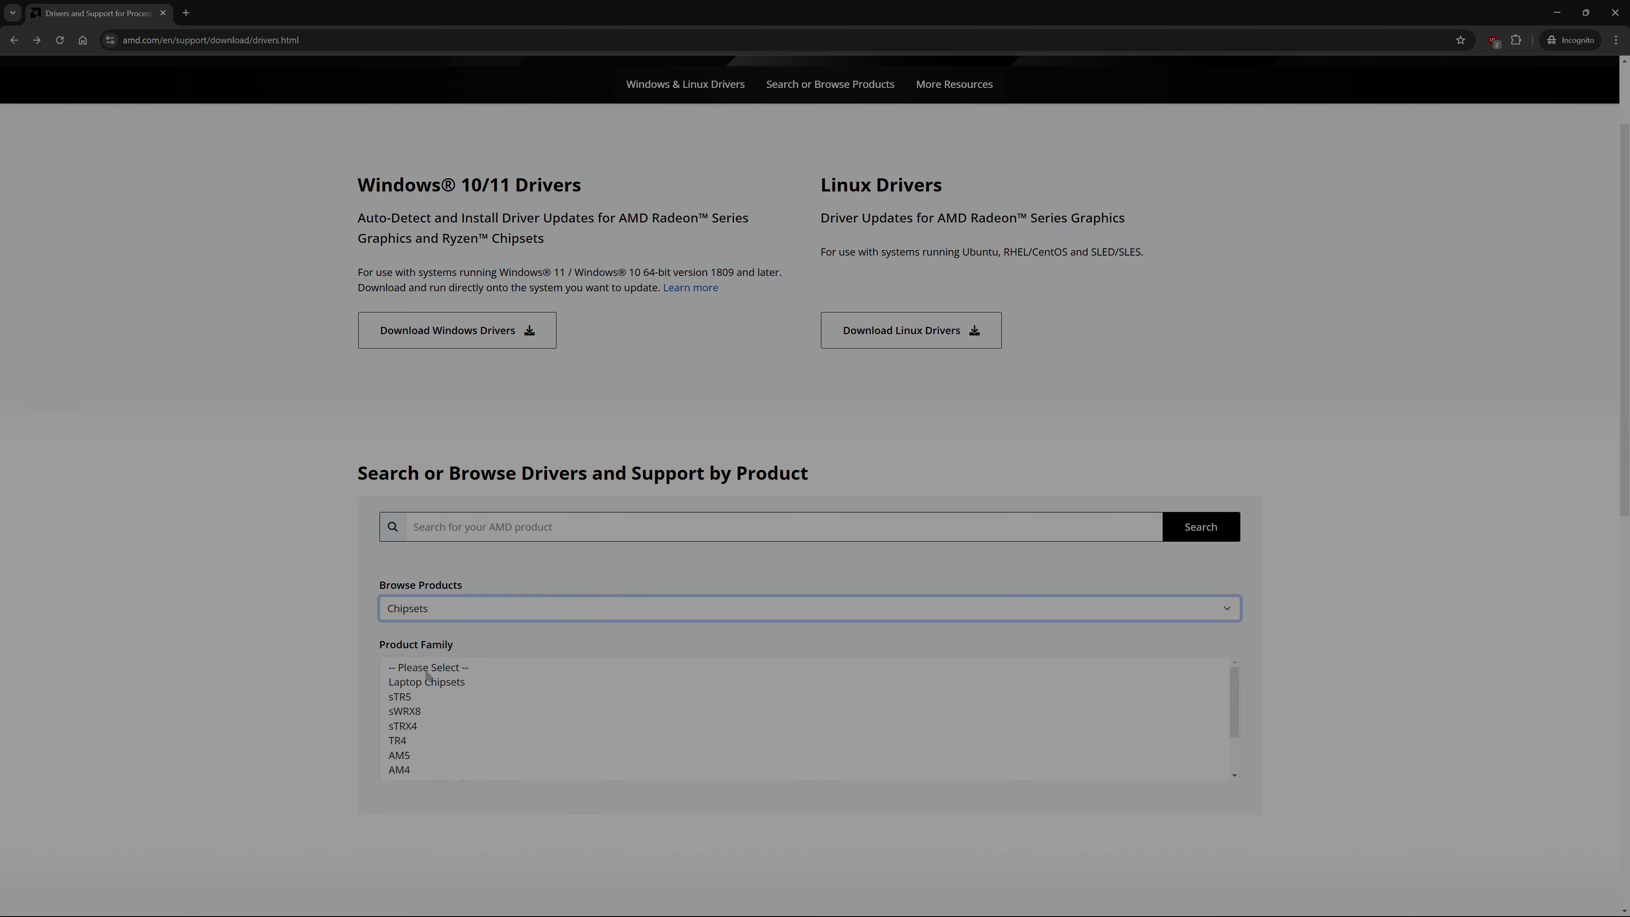
click(421, 756)
click(411, 751)
click(418, 706)
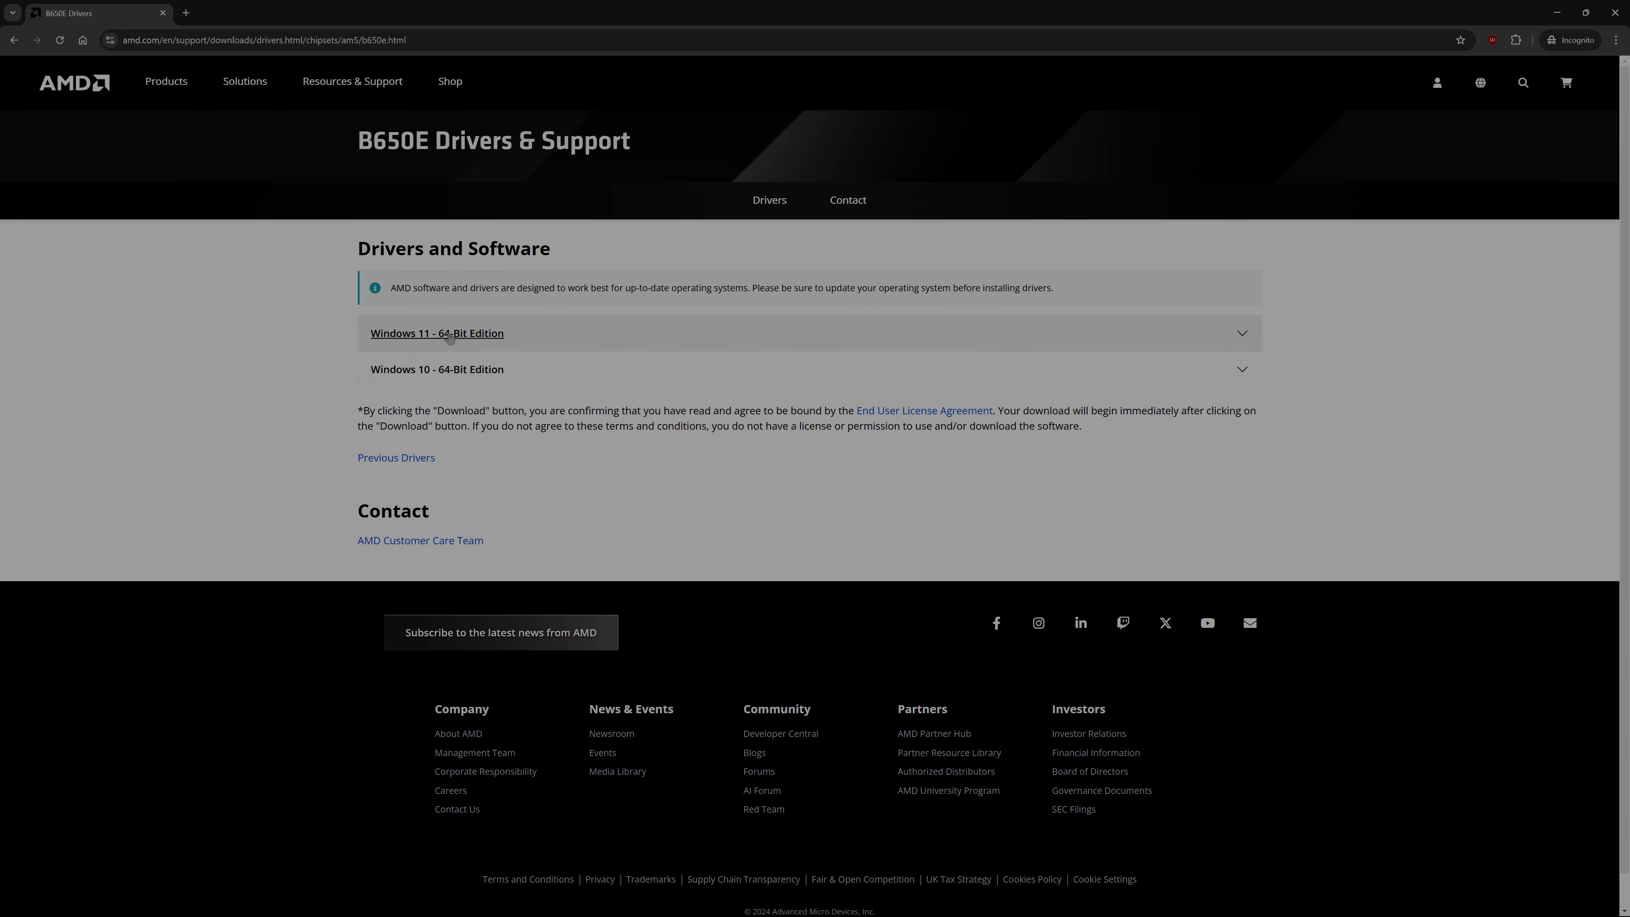
Examine the Windows 11 64-Bit entries for the B650E, including the AMD Chipset, RAID and NPU drivers.
click(452, 334)
drag(392, 399, 483, 441)
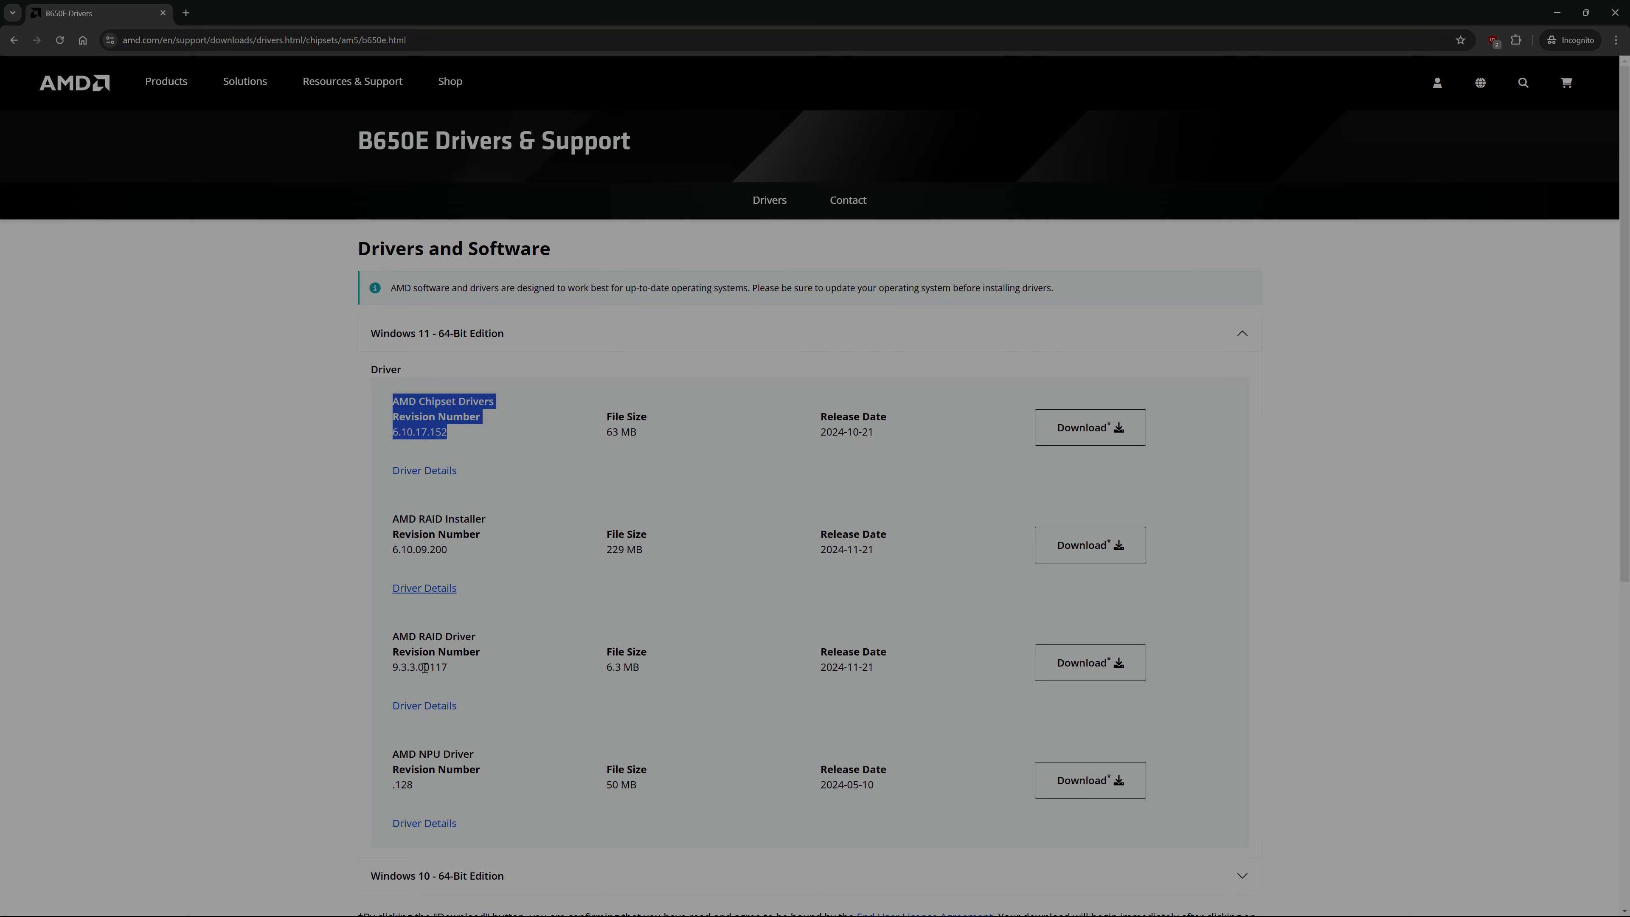
click(416, 520)
drag(409, 754, 441, 754)
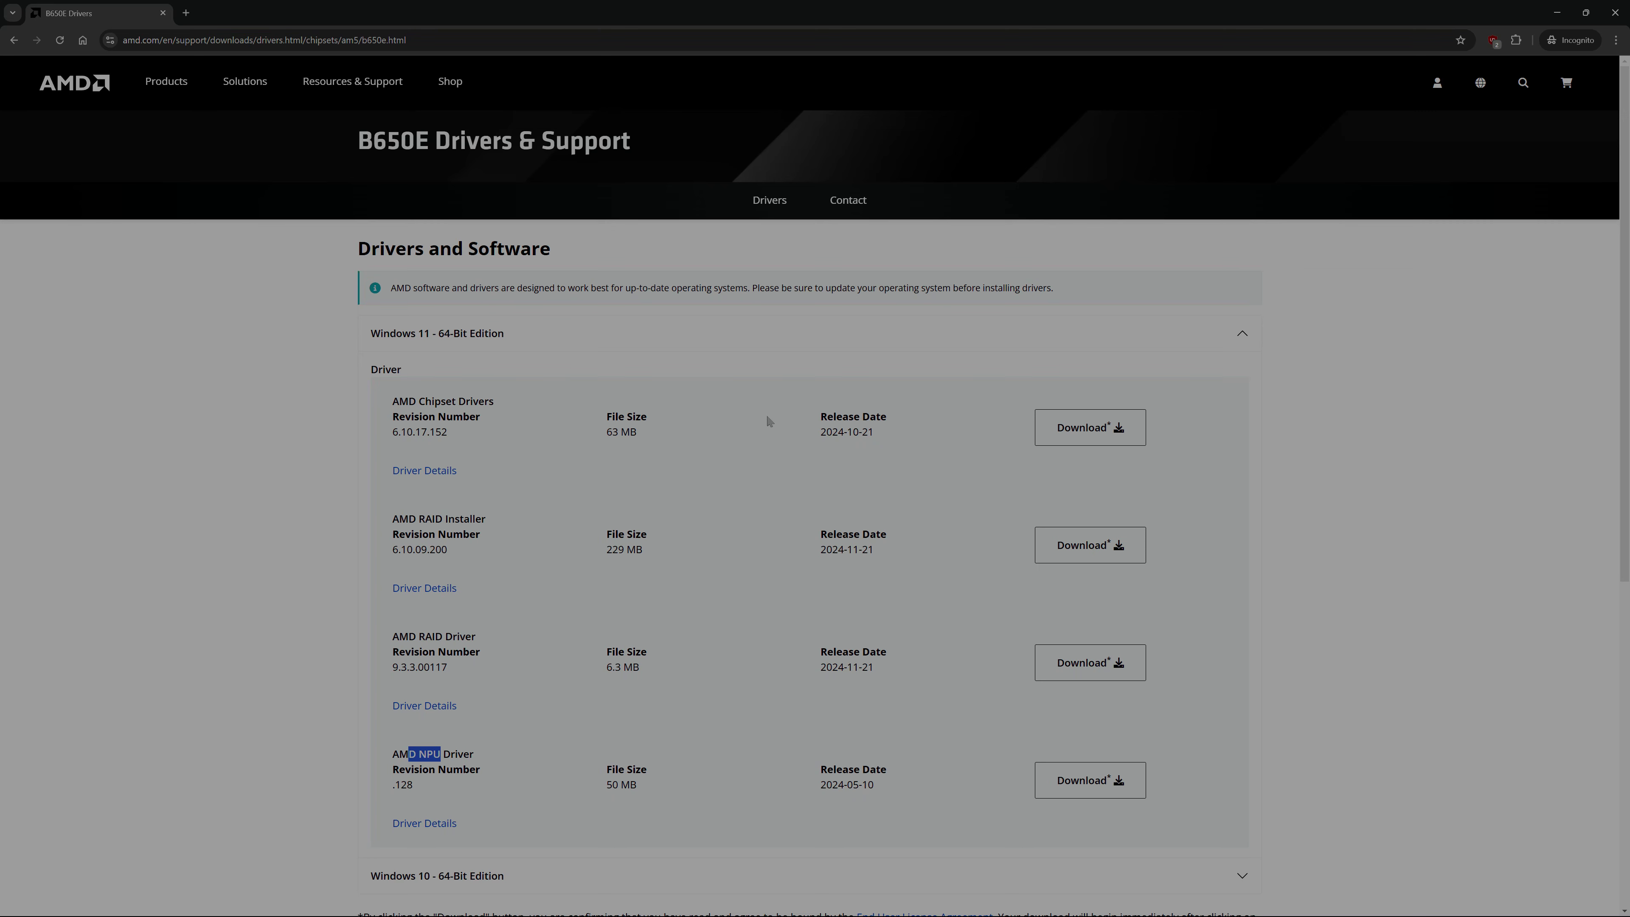
drag(391, 407, 490, 453)
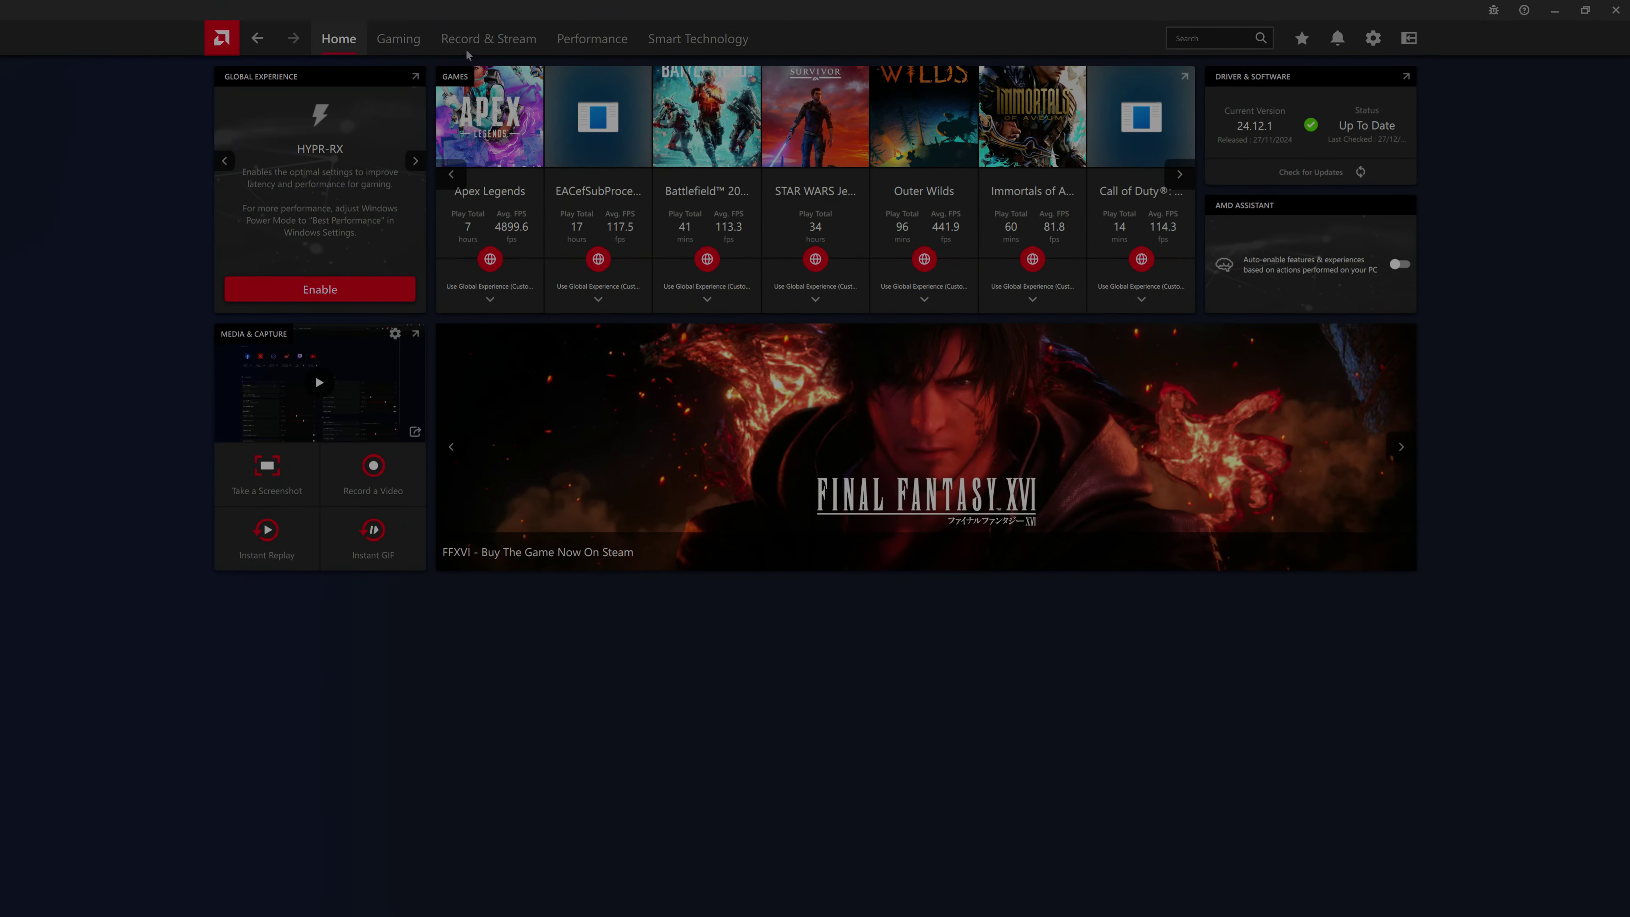
Switch to AMD Software: Adrenalin Edition and review the global gaming graphics options, including the Radeon Anti-Lag description.
click(394, 41)
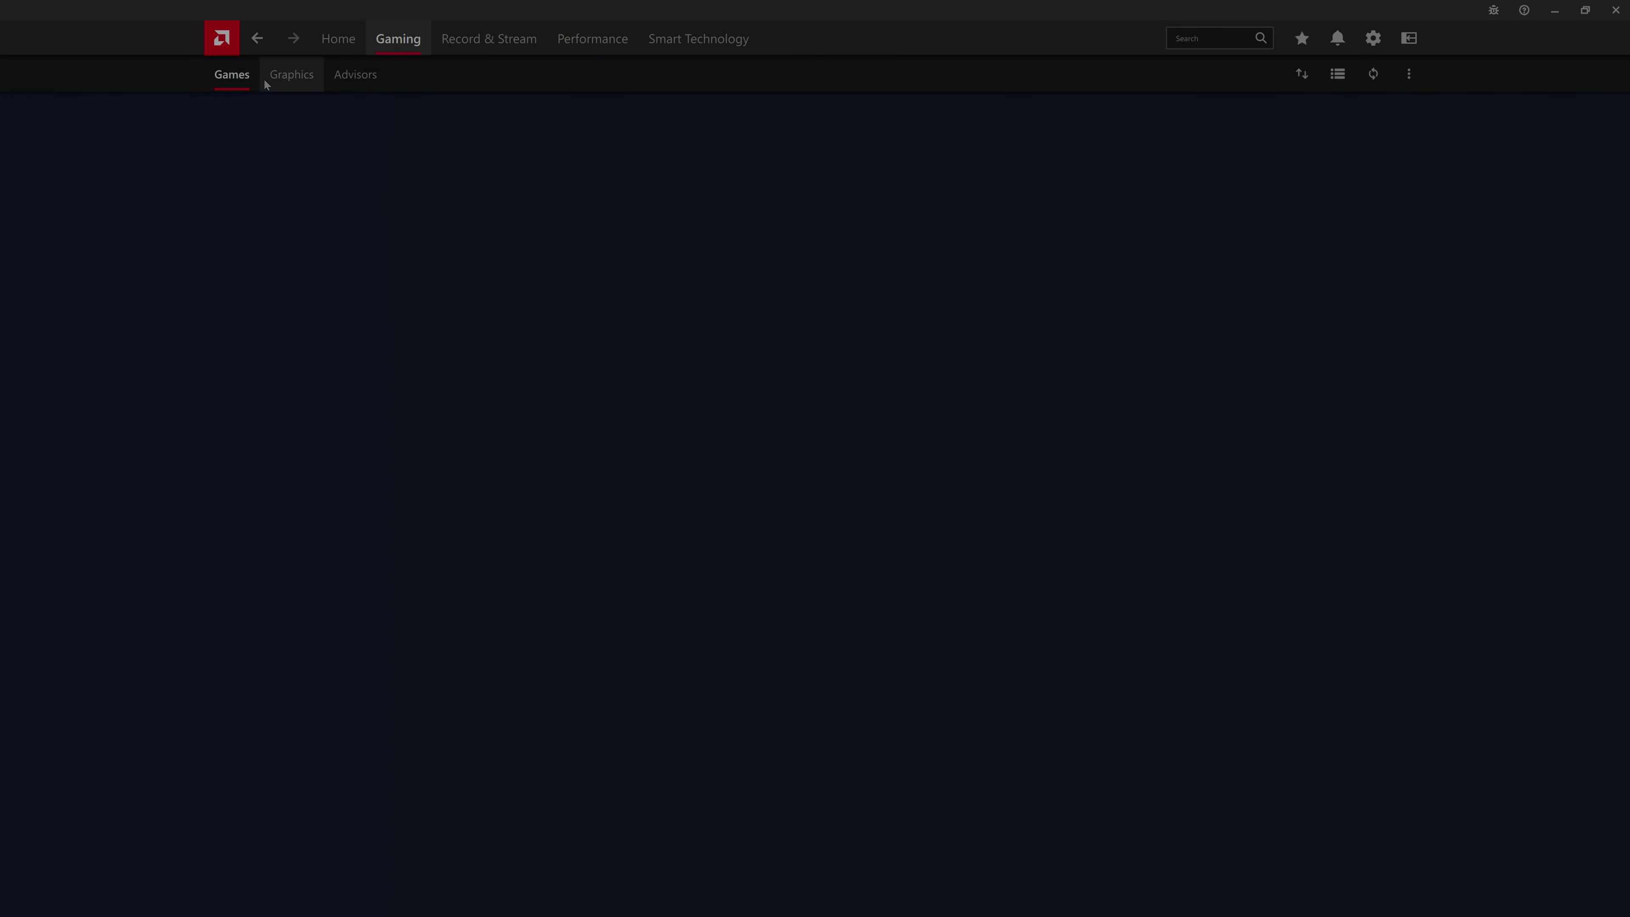
click(290, 76)
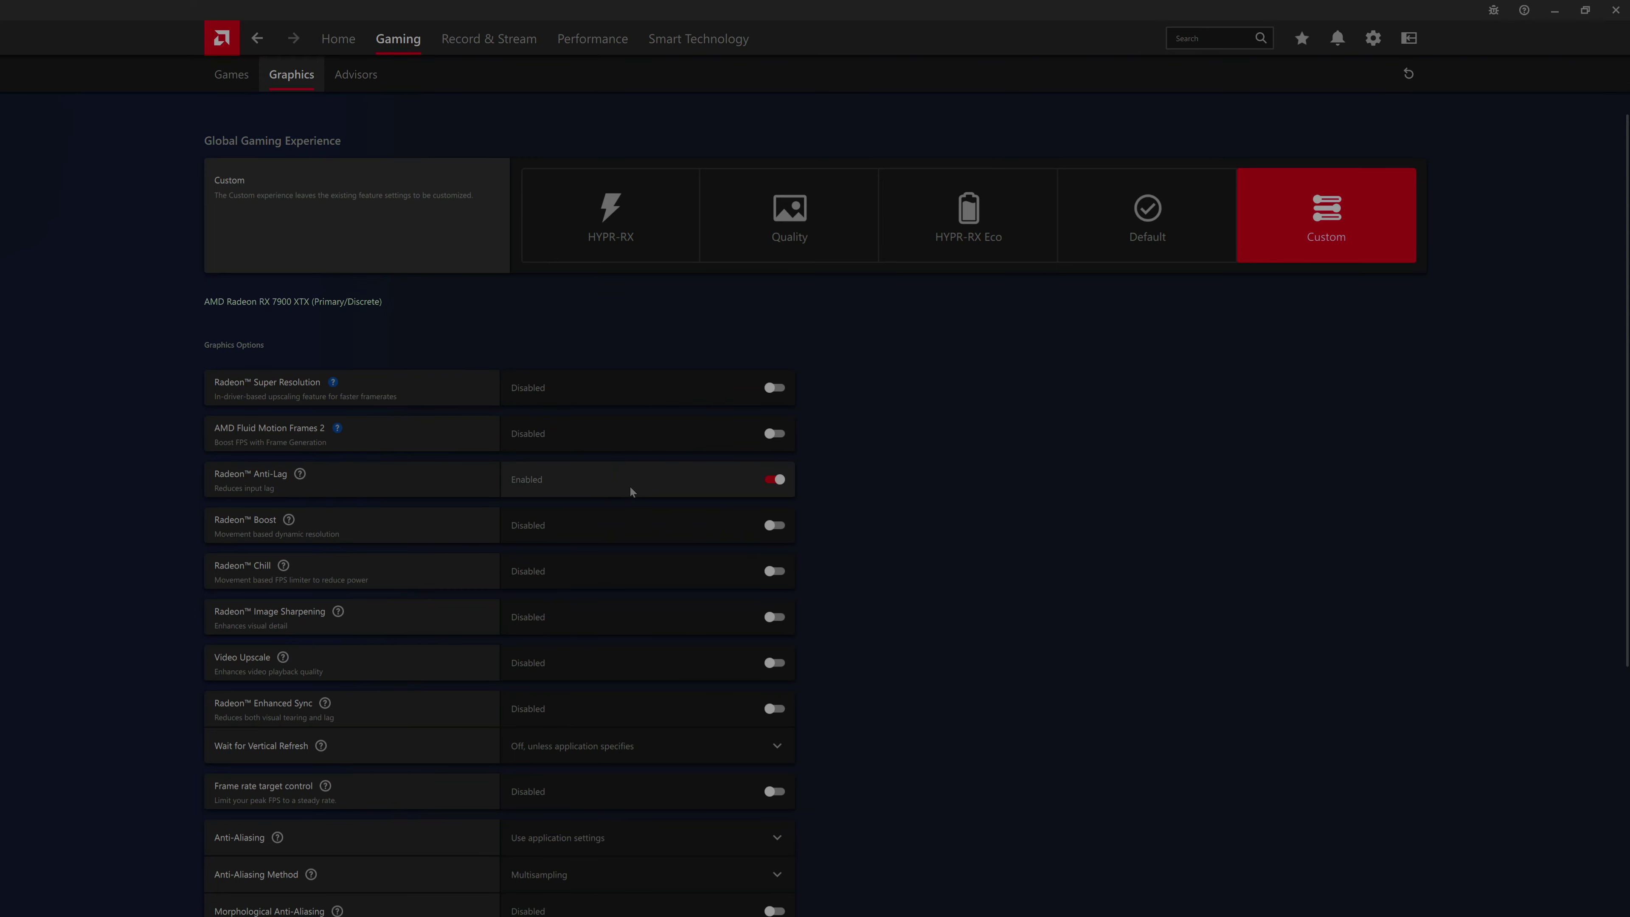
scroll(357, 375, down, 5)
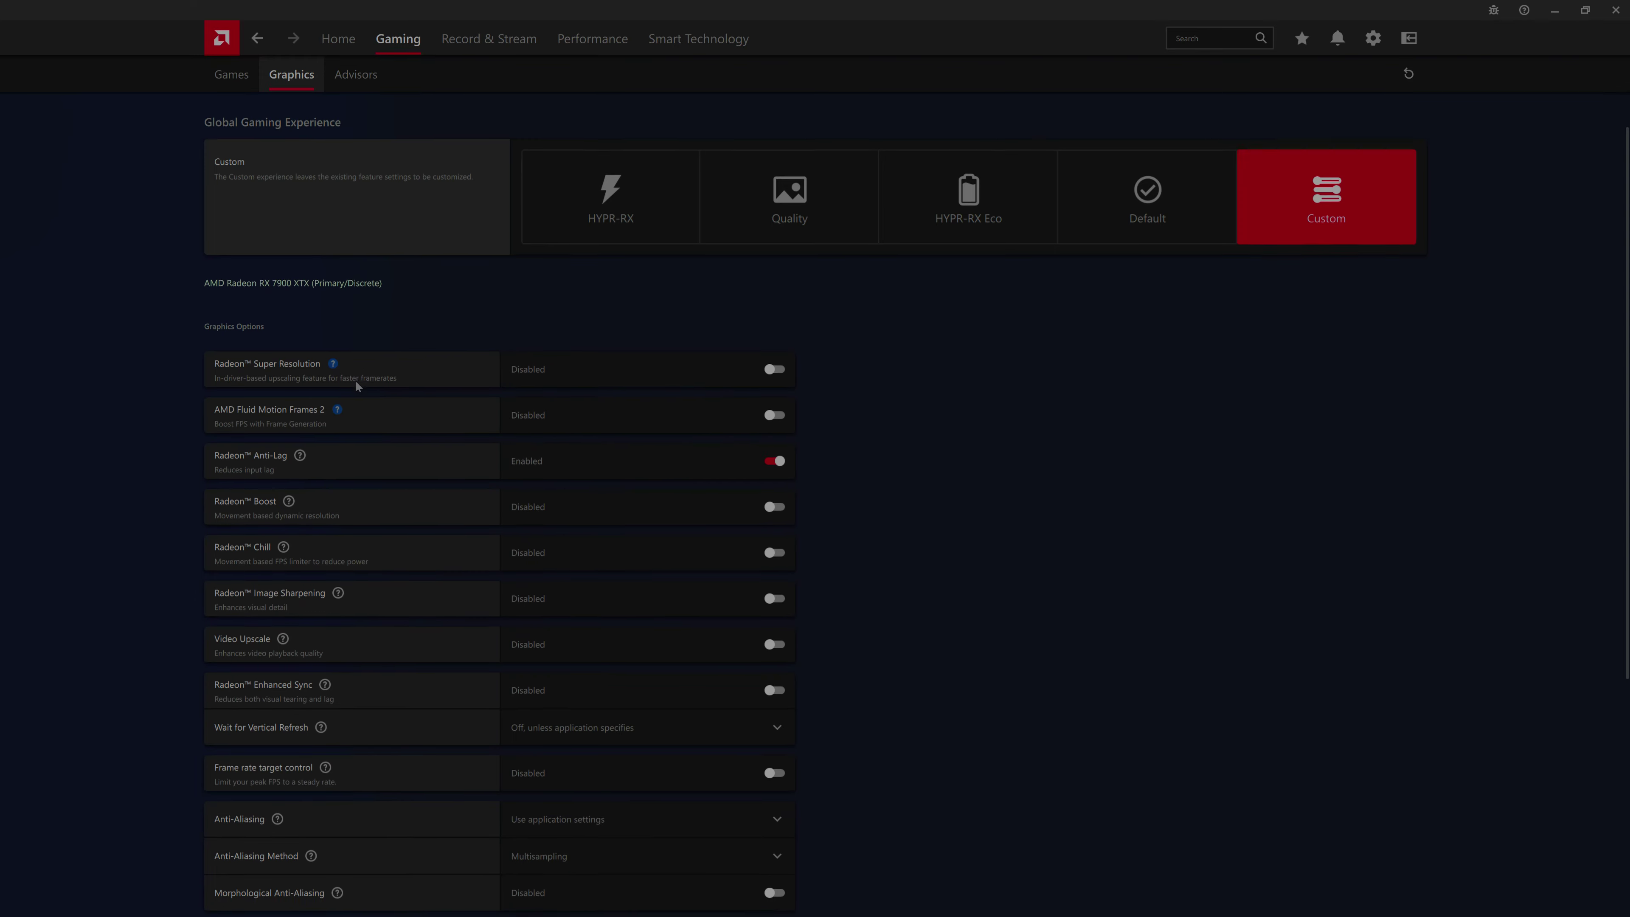
scroll(362, 417, up, 5)
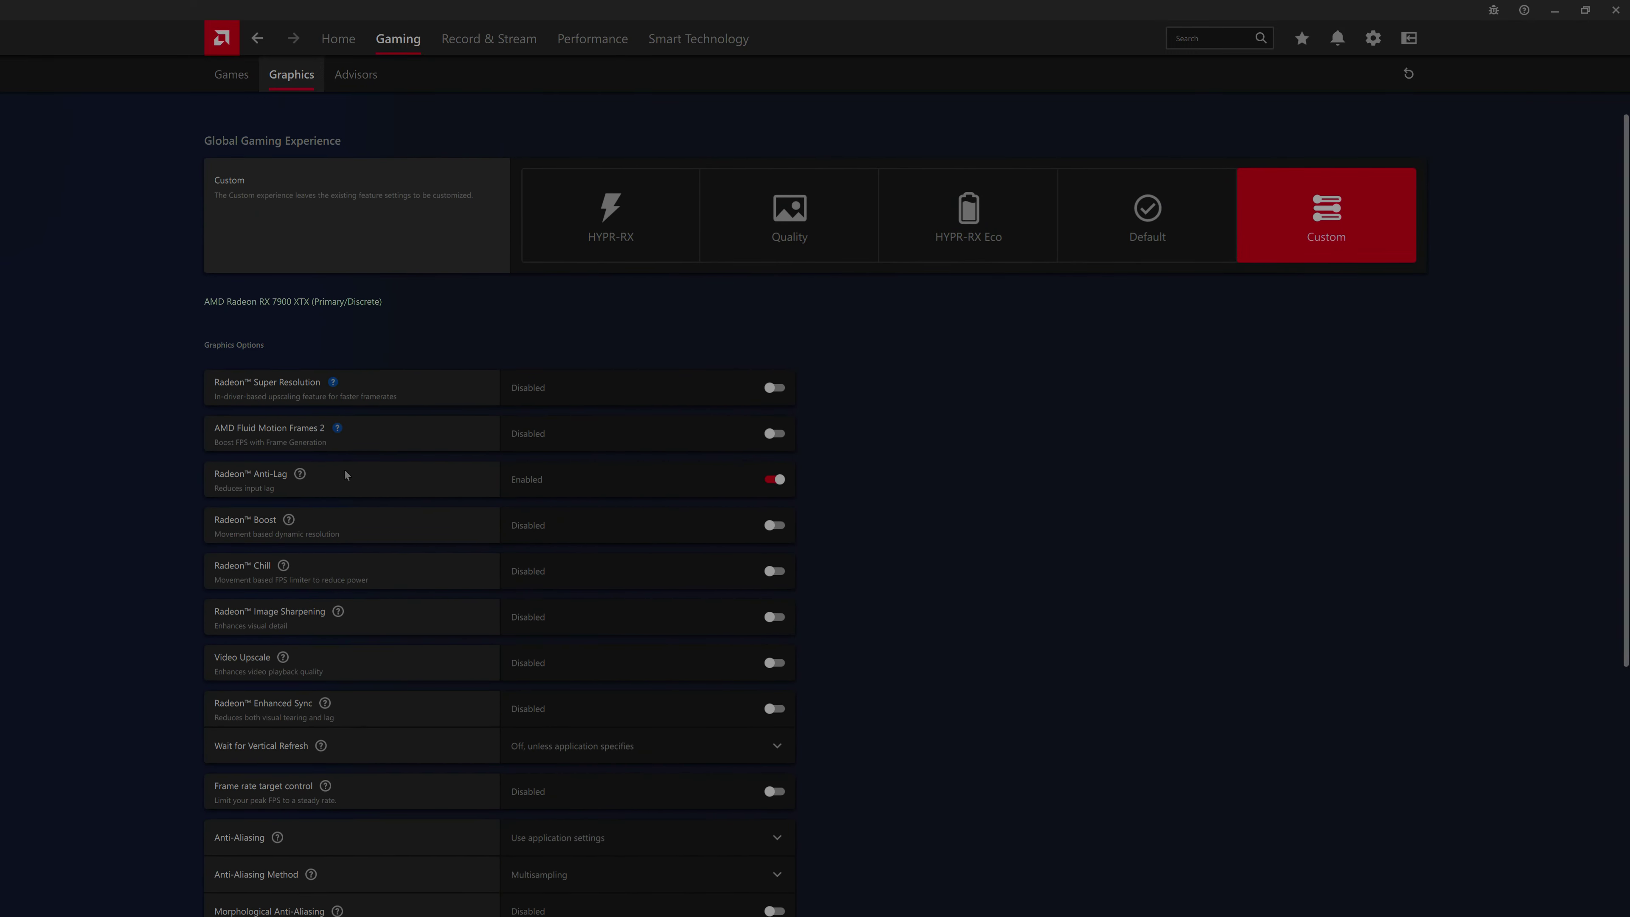
mouse_move(306, 481)
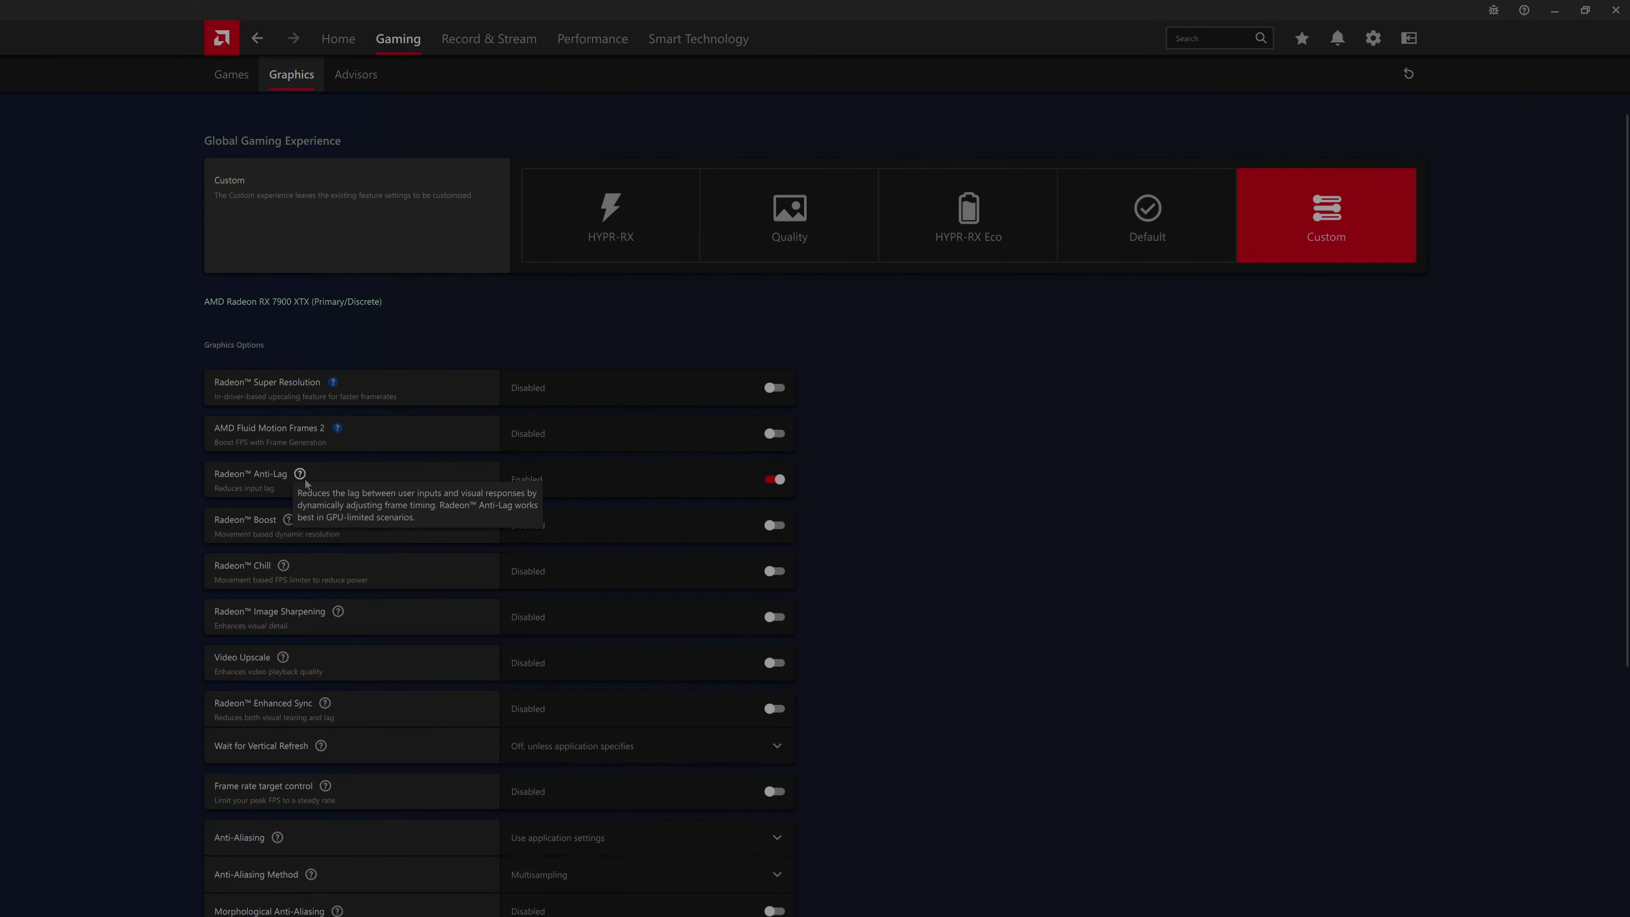
Open the recording and streaming settings and inspect the available Instant Replay Buffer options.
click(489, 44)
click(500, 79)
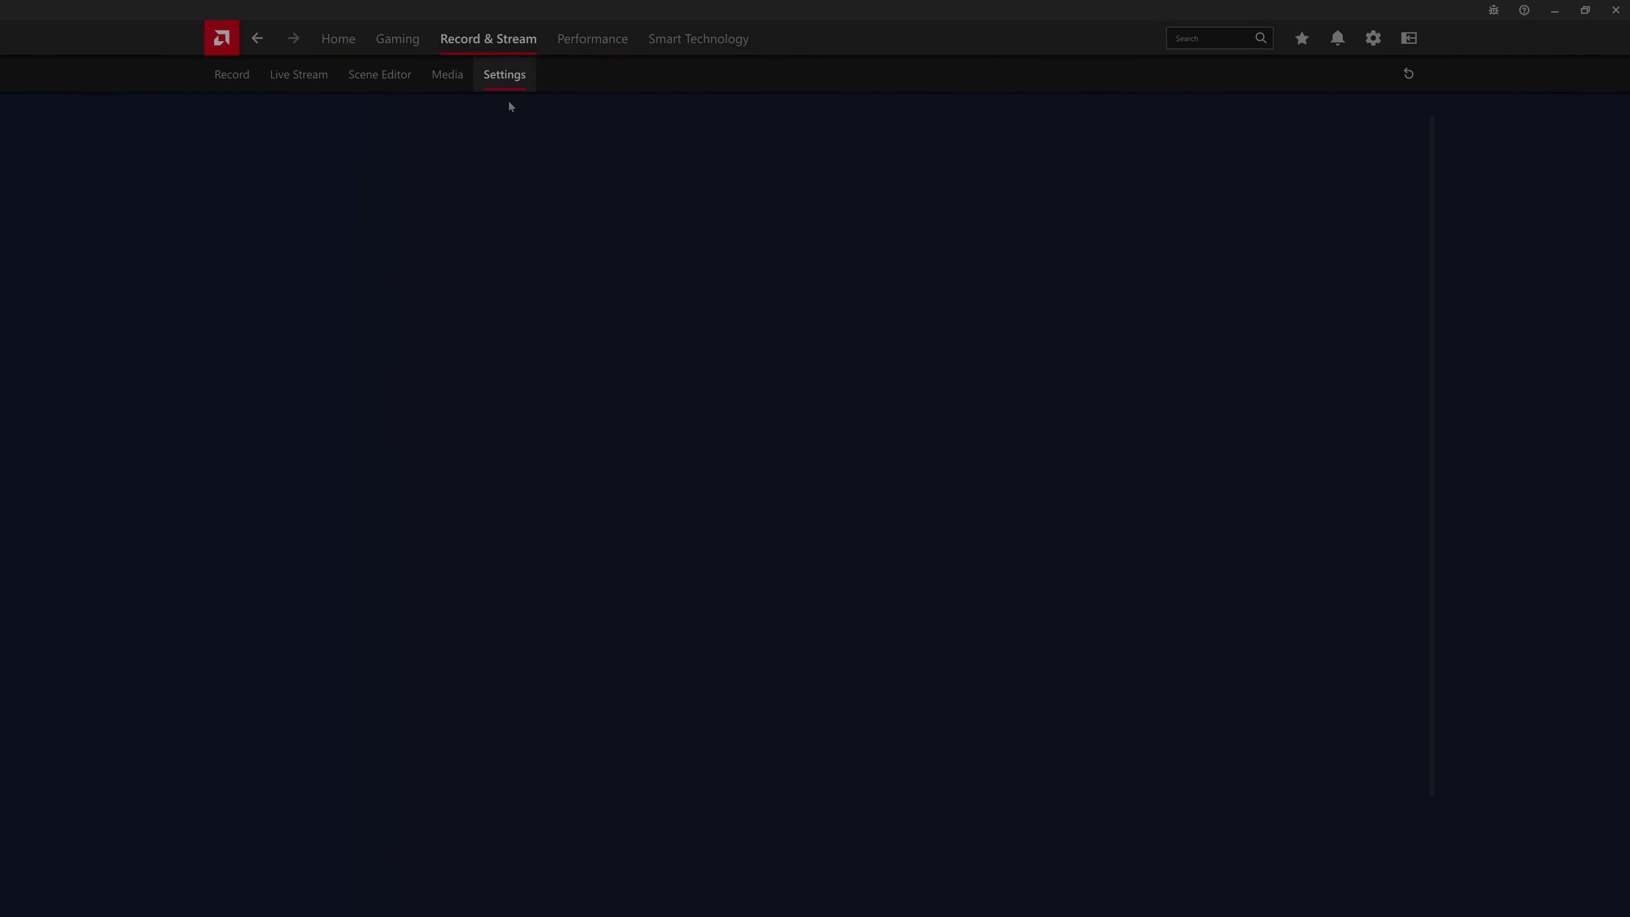
scroll(1106, 554, down, 2)
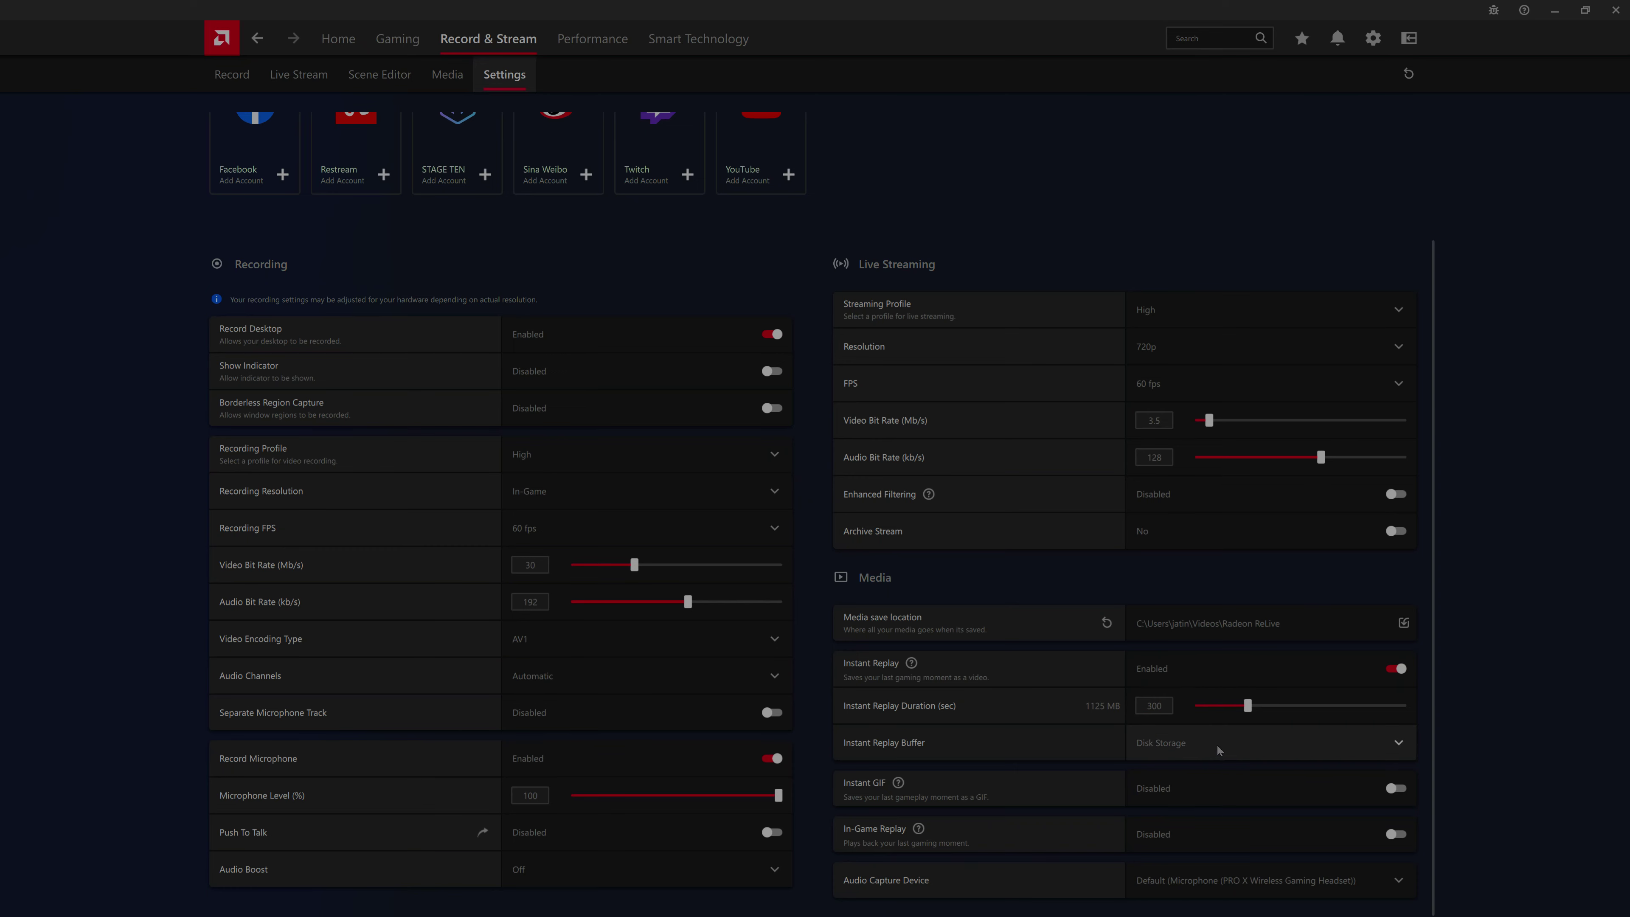
click(1244, 746)
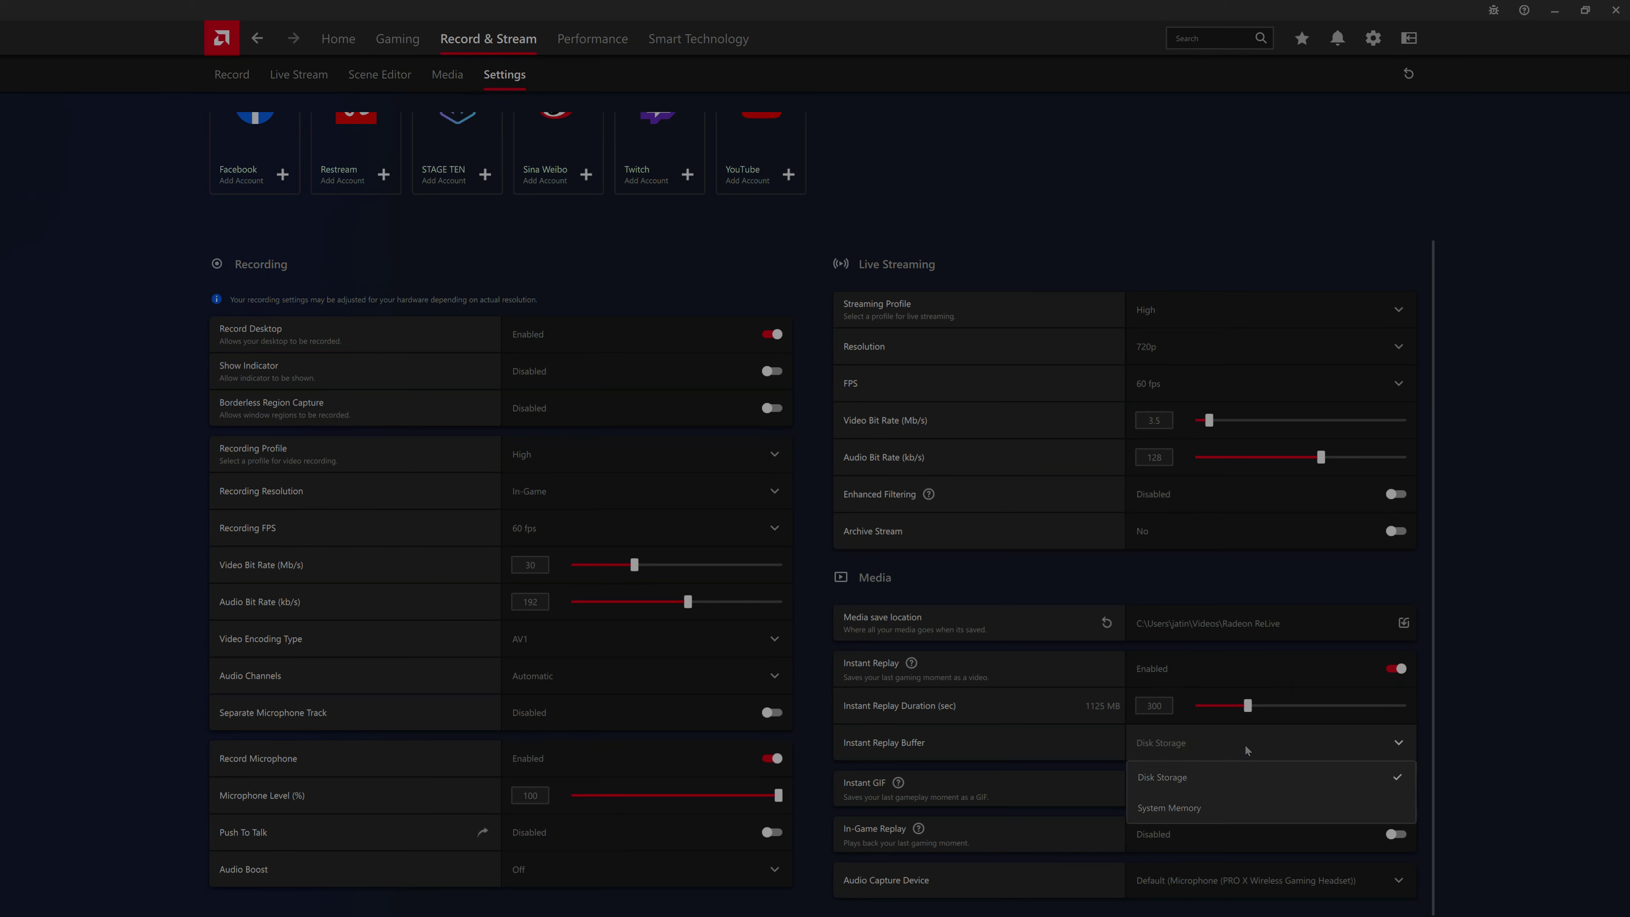
click(1244, 755)
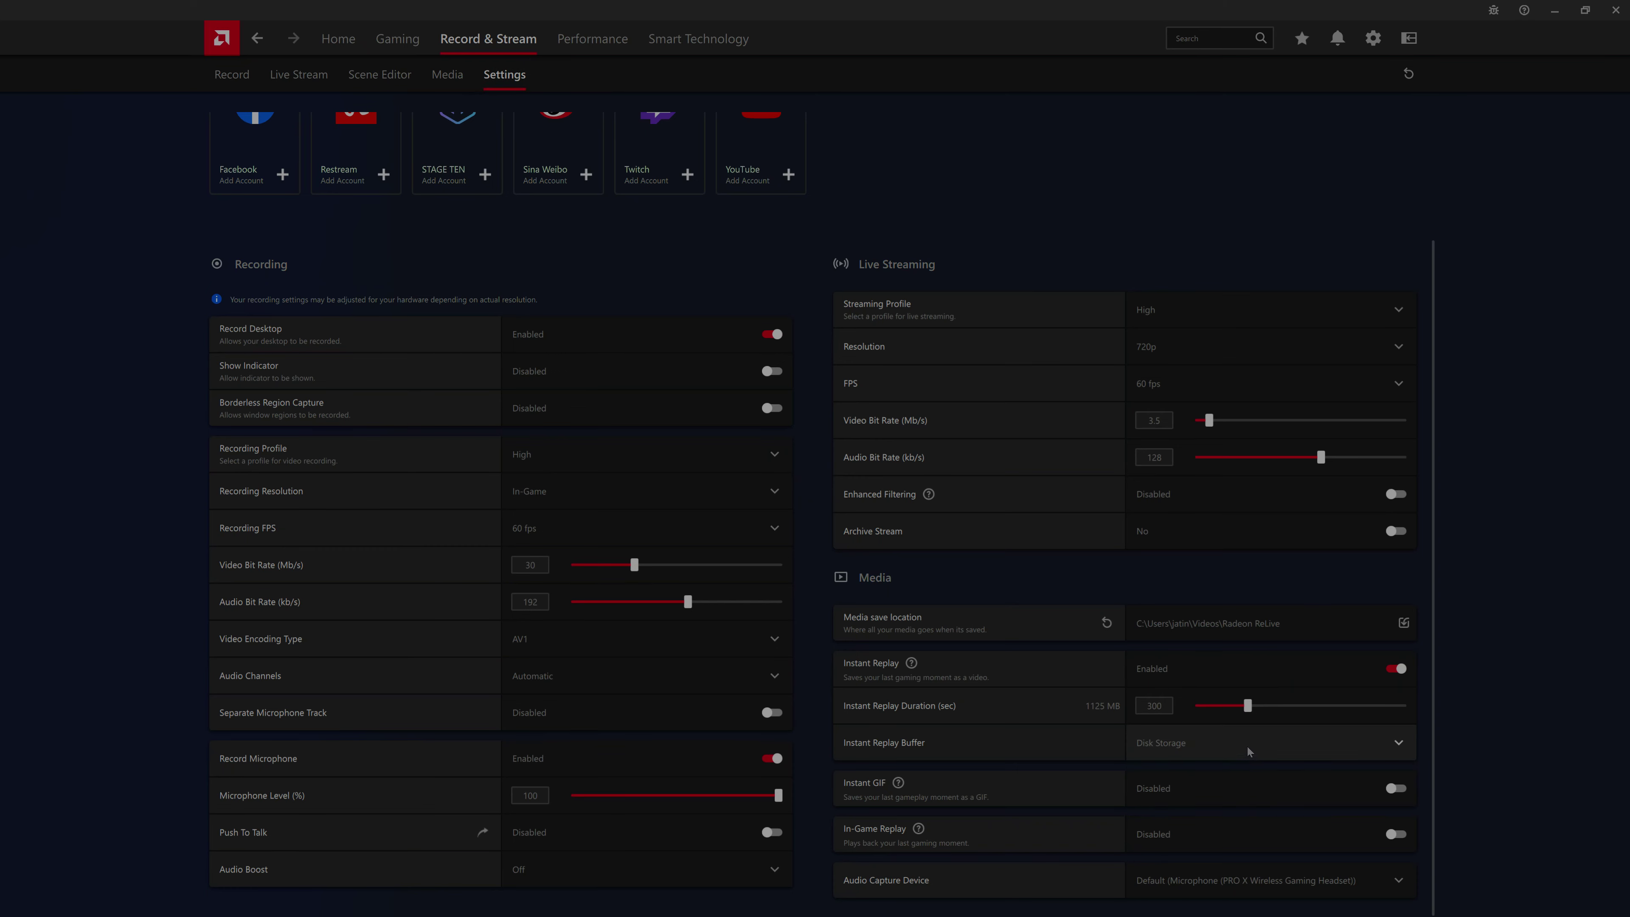
click(1232, 752)
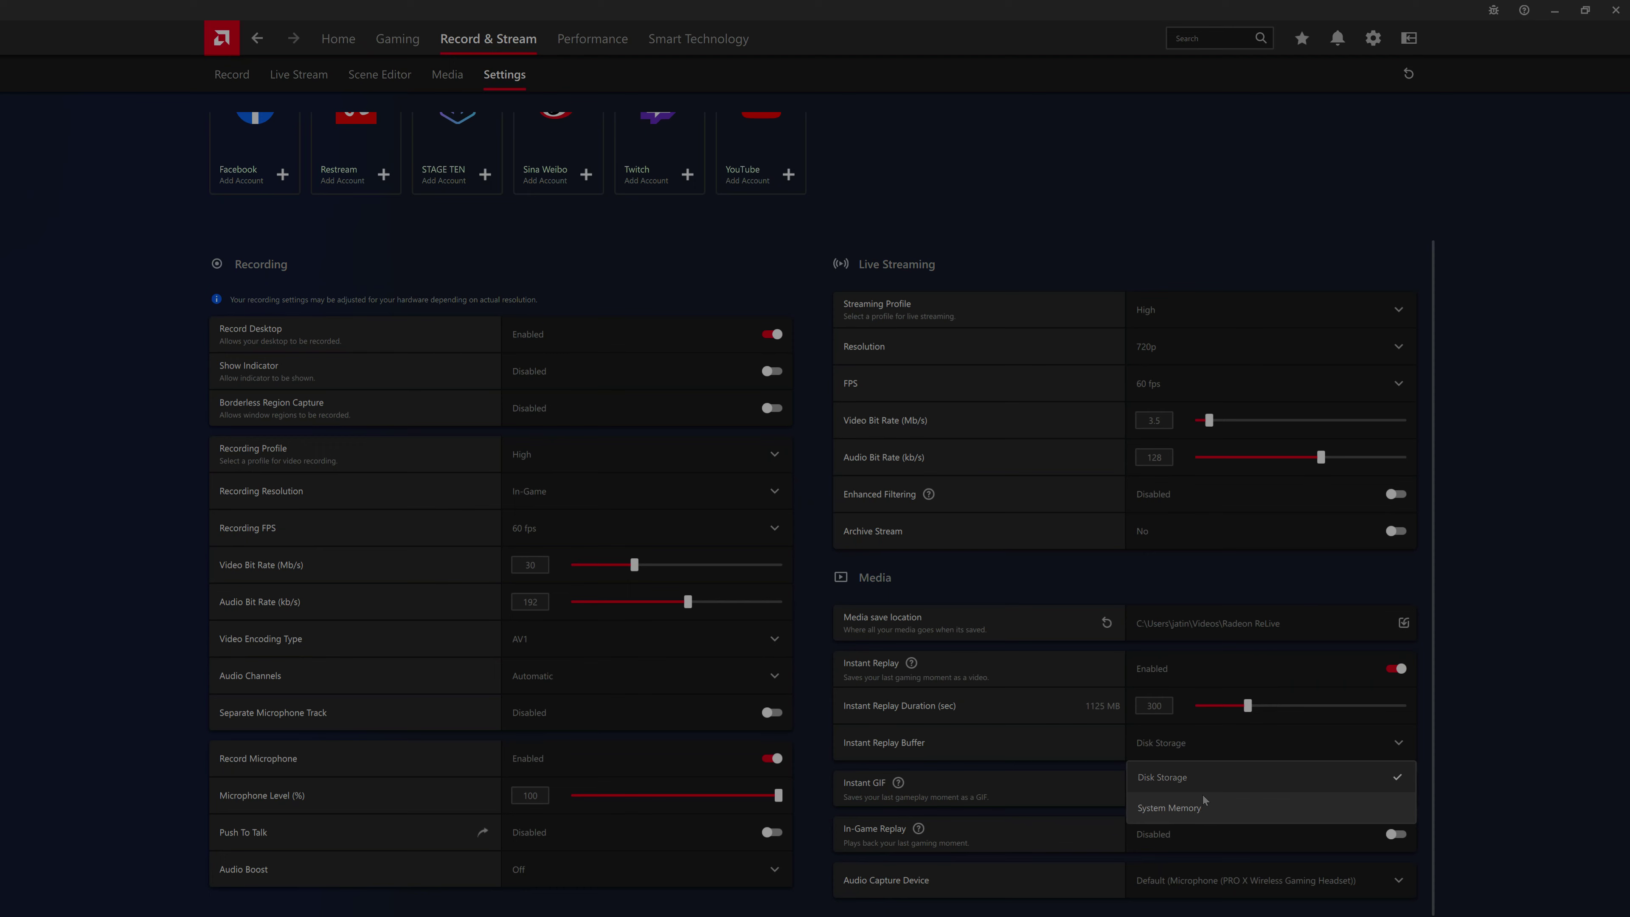
click(1202, 748)
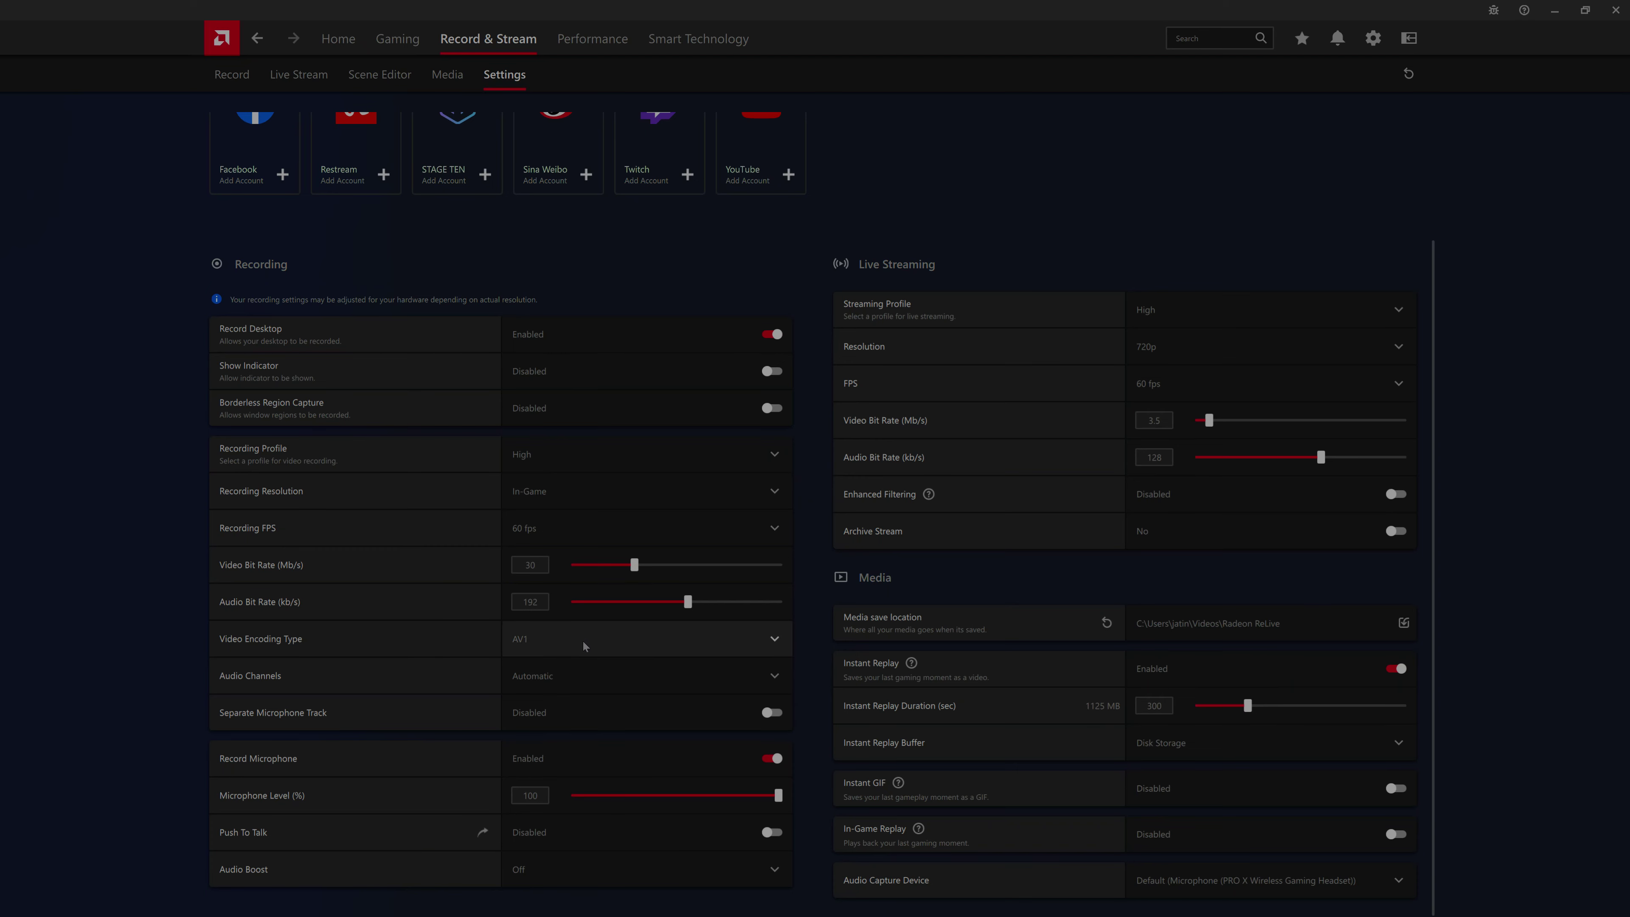
Inspect the available choices for the recording's Video Encoding Type and Recording FPS.
click(608, 647)
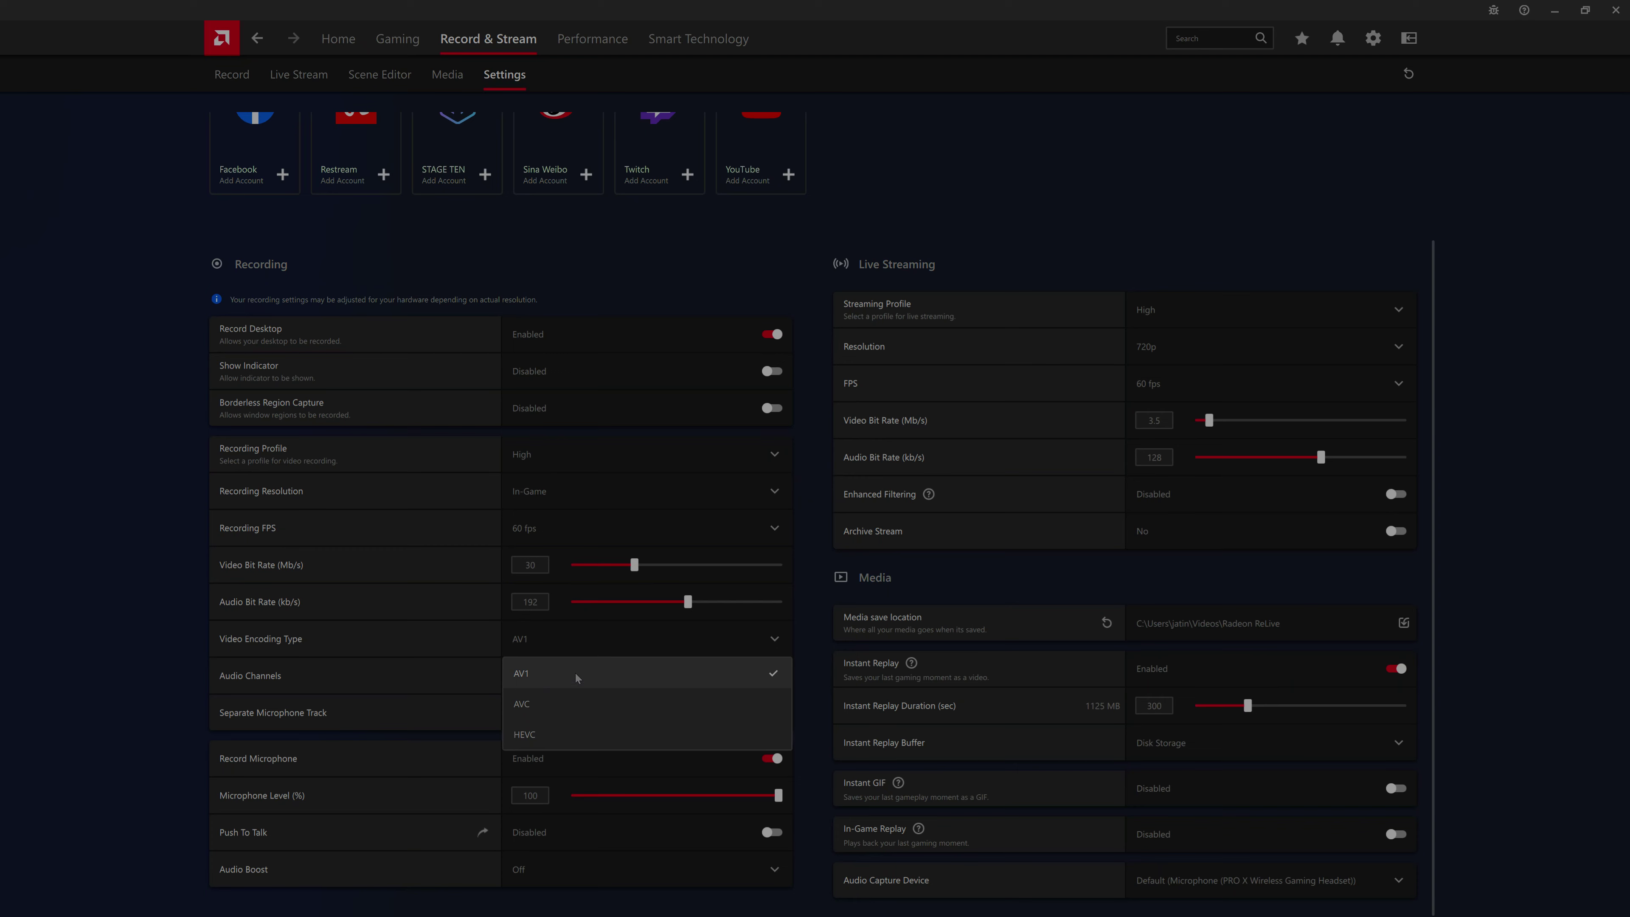
click(599, 648)
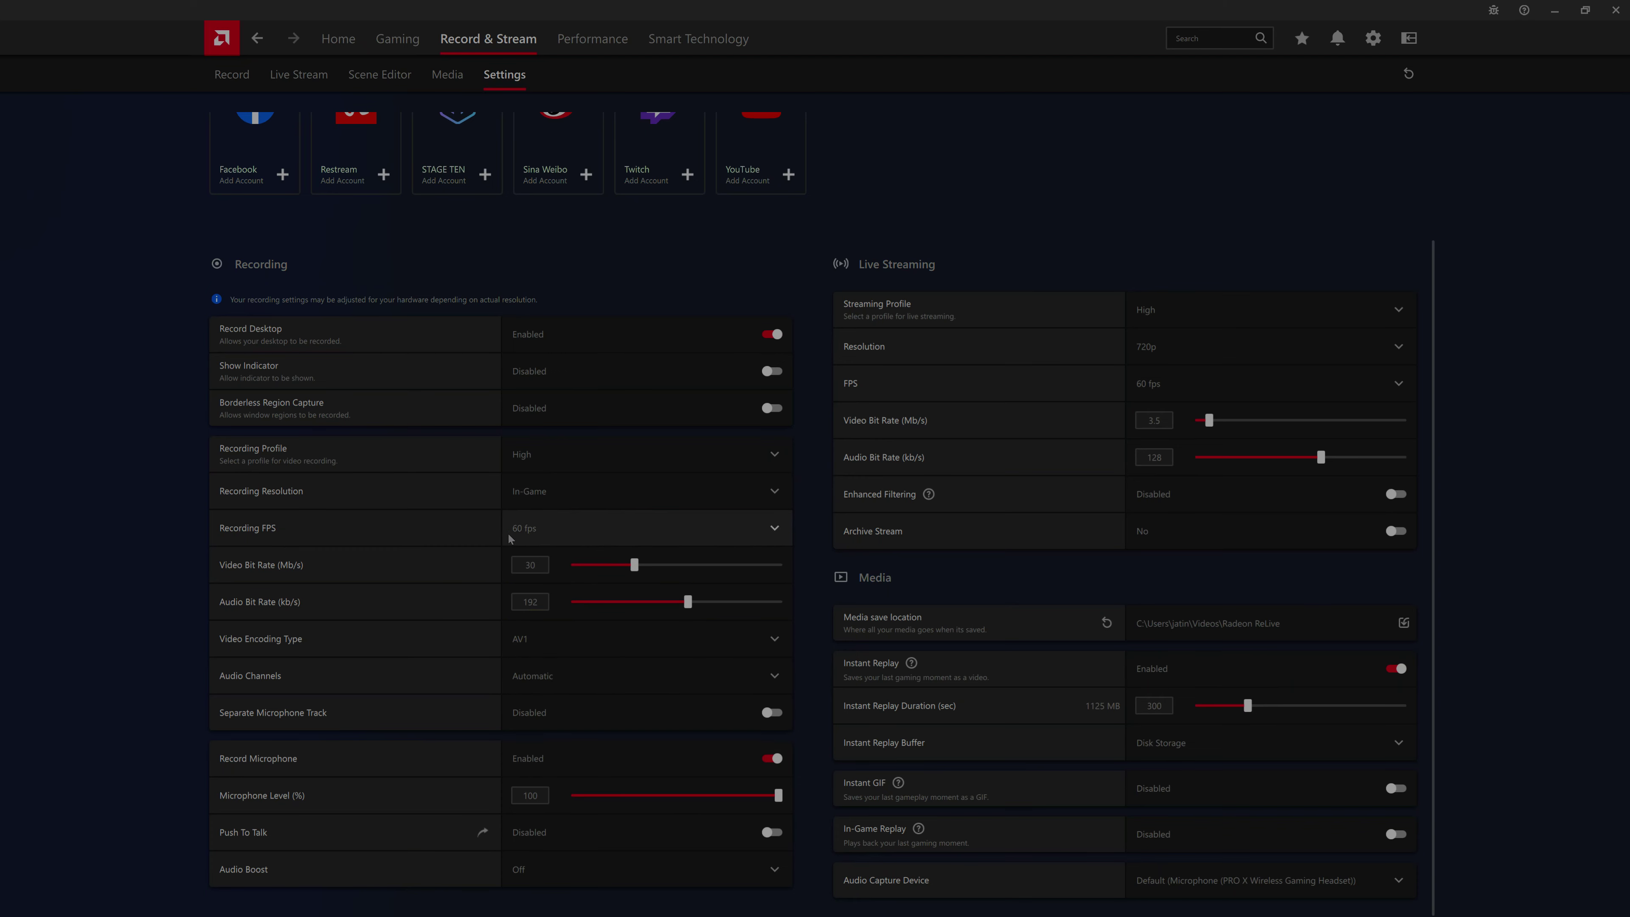
click(574, 521)
click(576, 521)
click(576, 527)
click(576, 528)
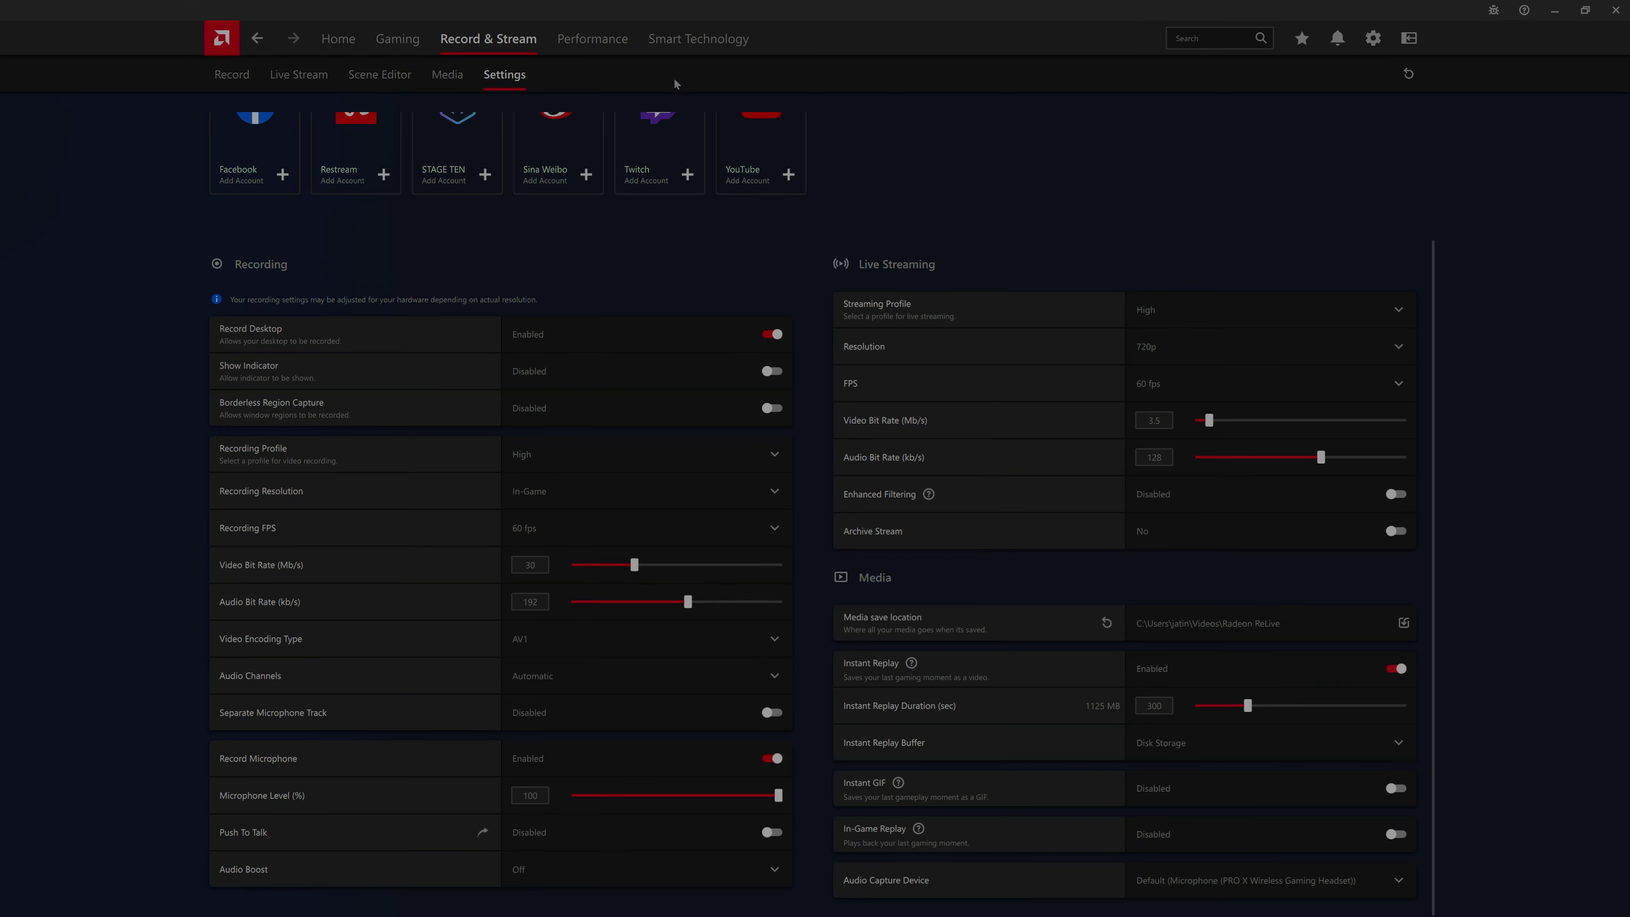
Open the performance metrics and examine the trackable items in the FPS, GPU and CPU groups.
click(594, 40)
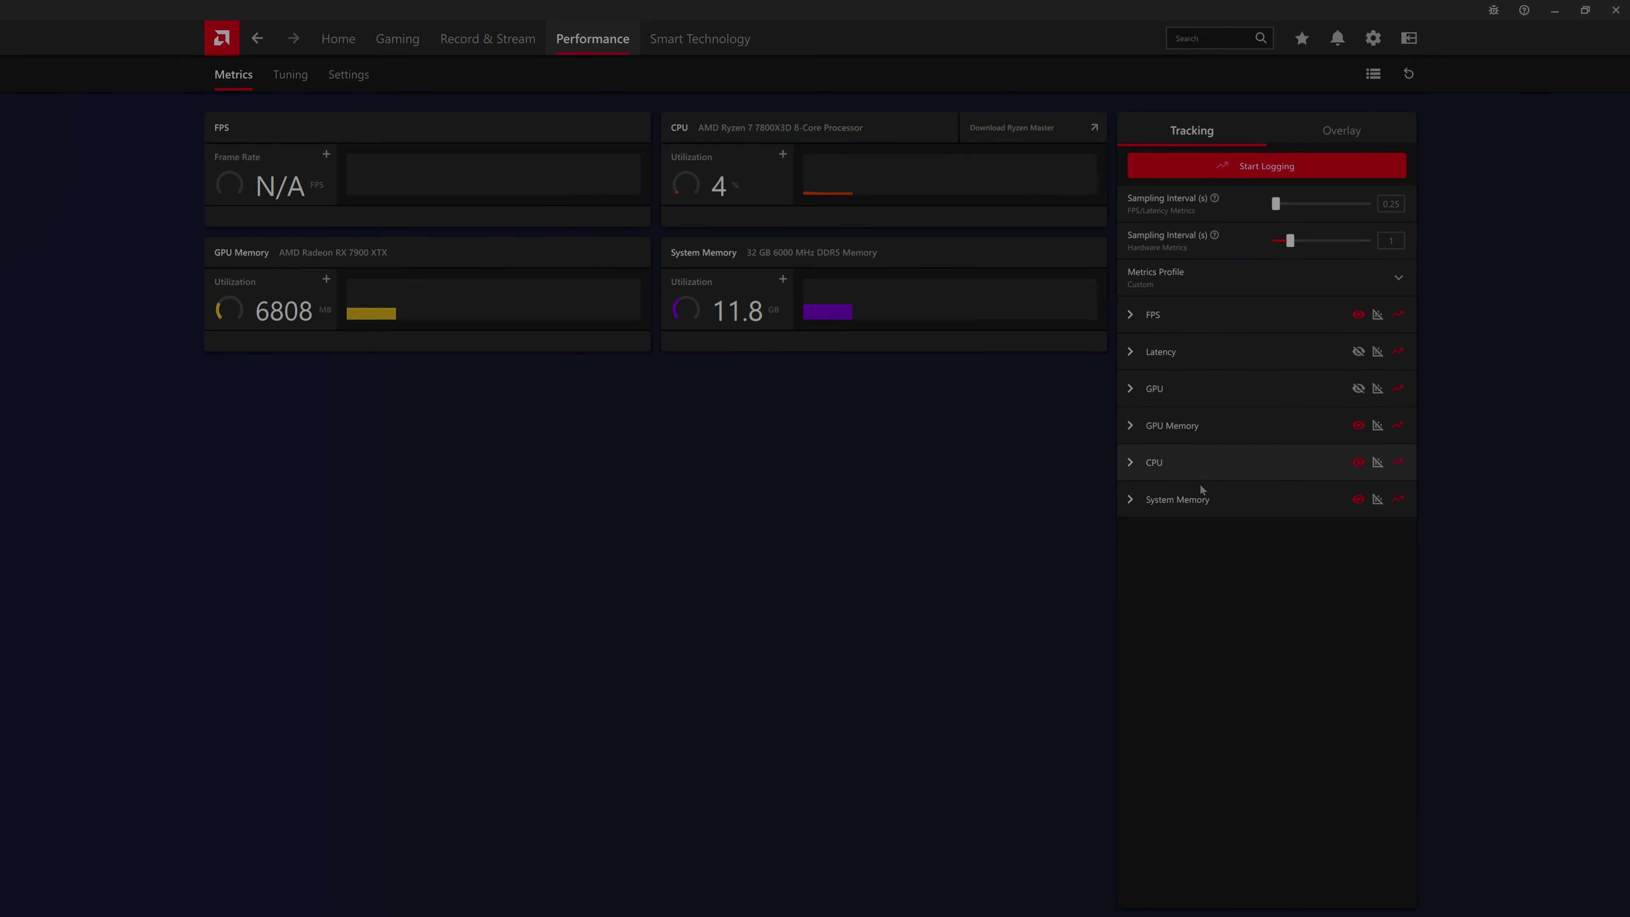
click(1140, 328)
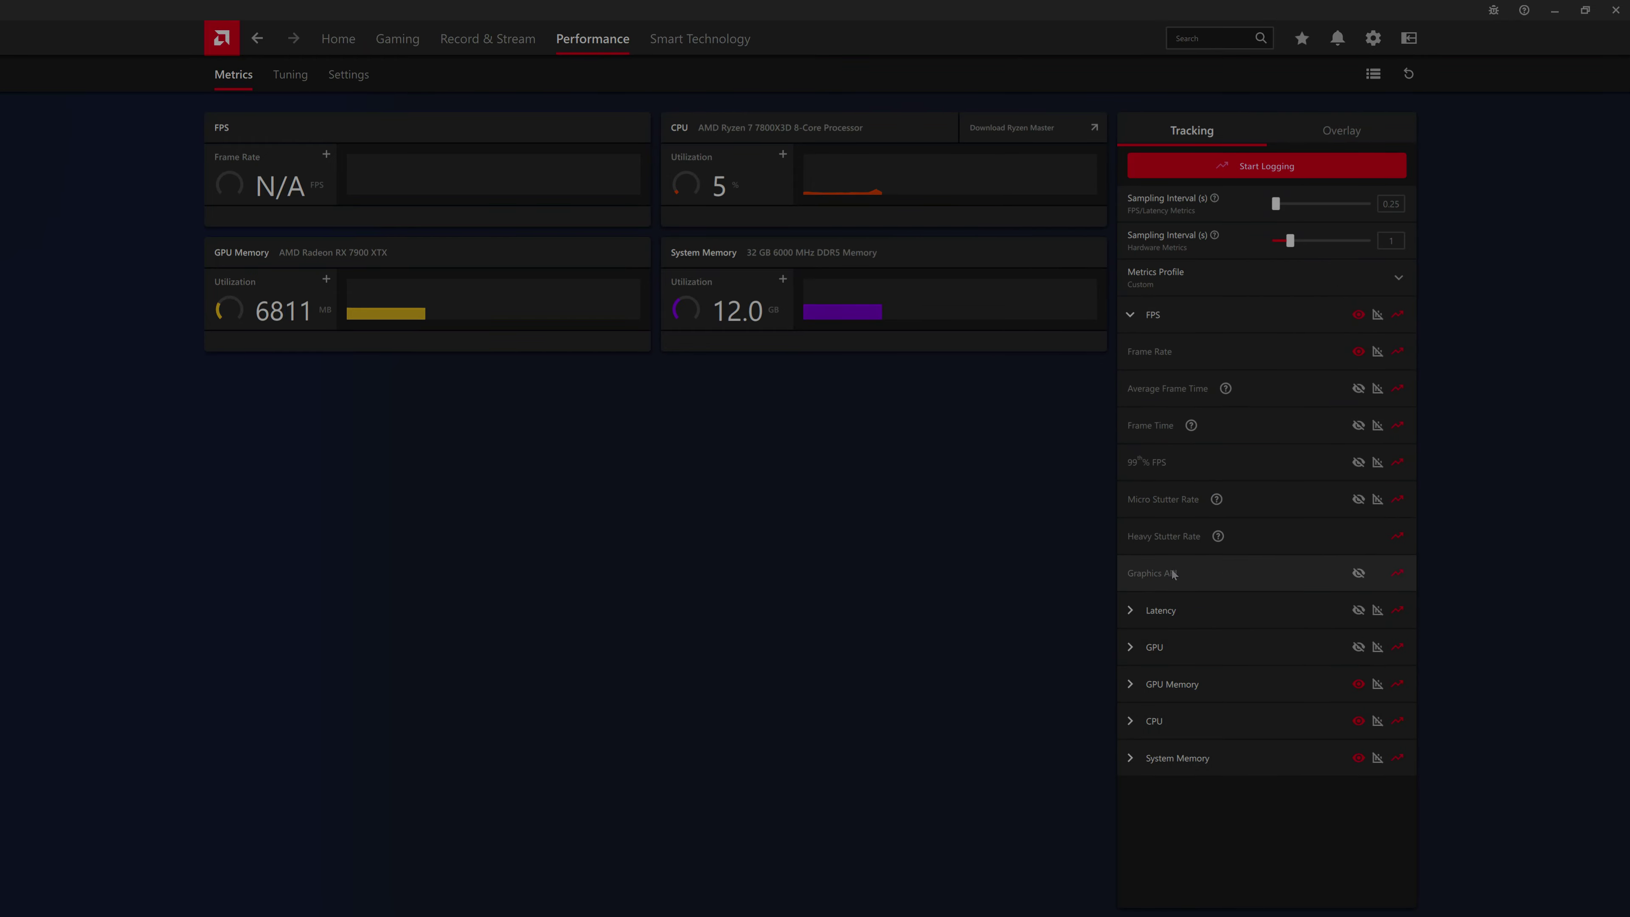
click(1129, 648)
scroll(1159, 594, down, 3)
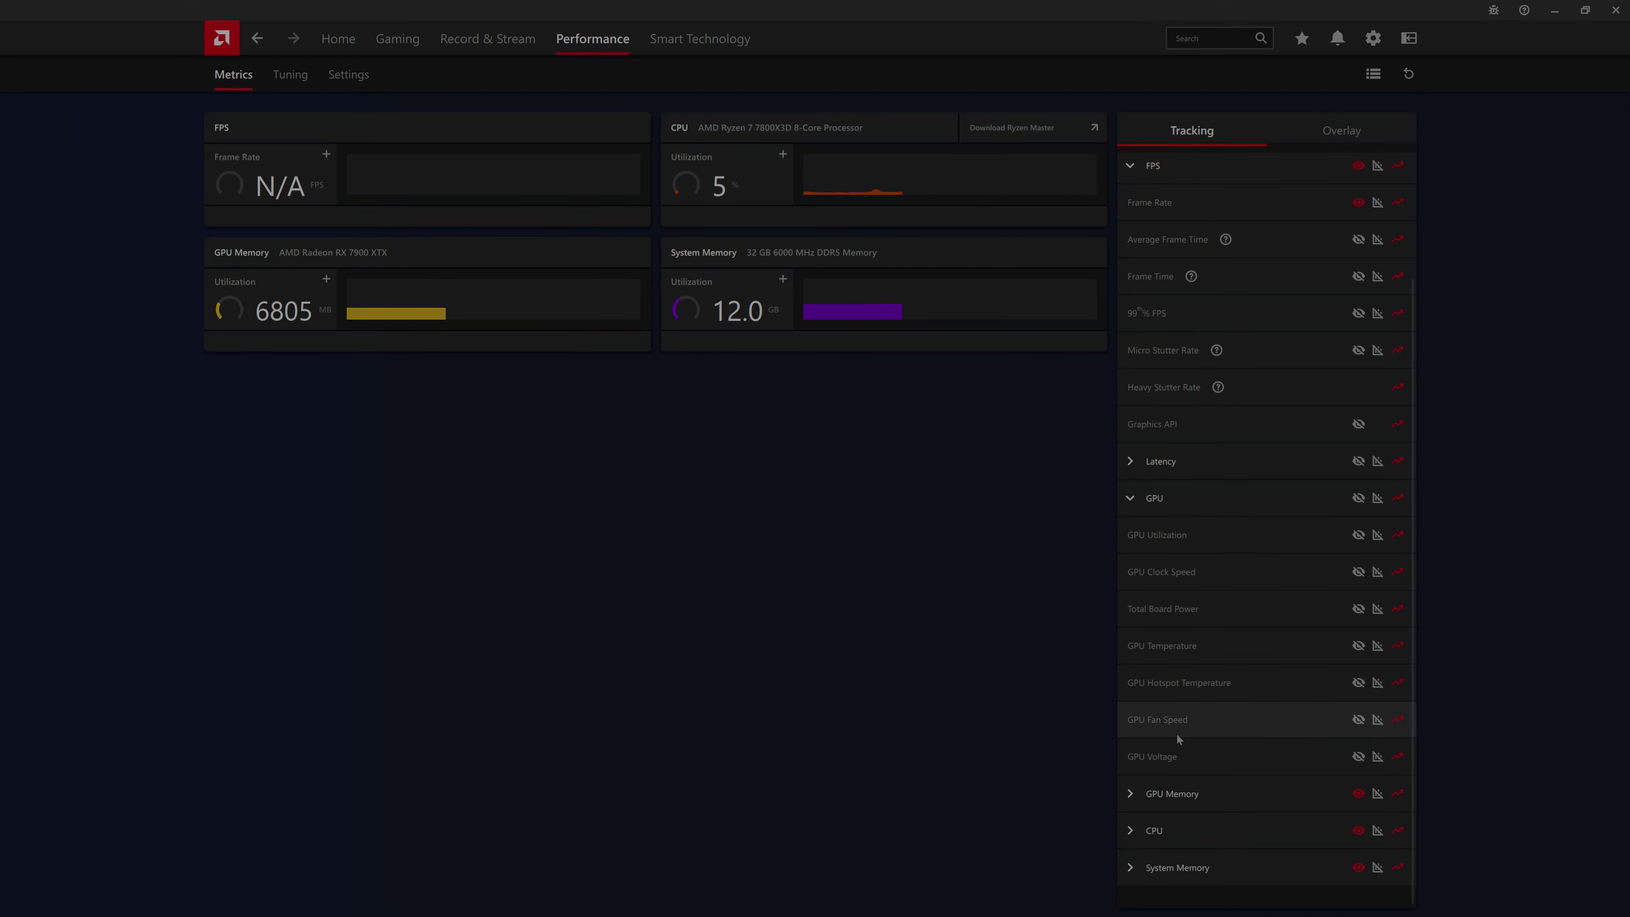
click(1148, 830)
scroll(1214, 691, down, 1)
scroll(1215, 691, down, 5)
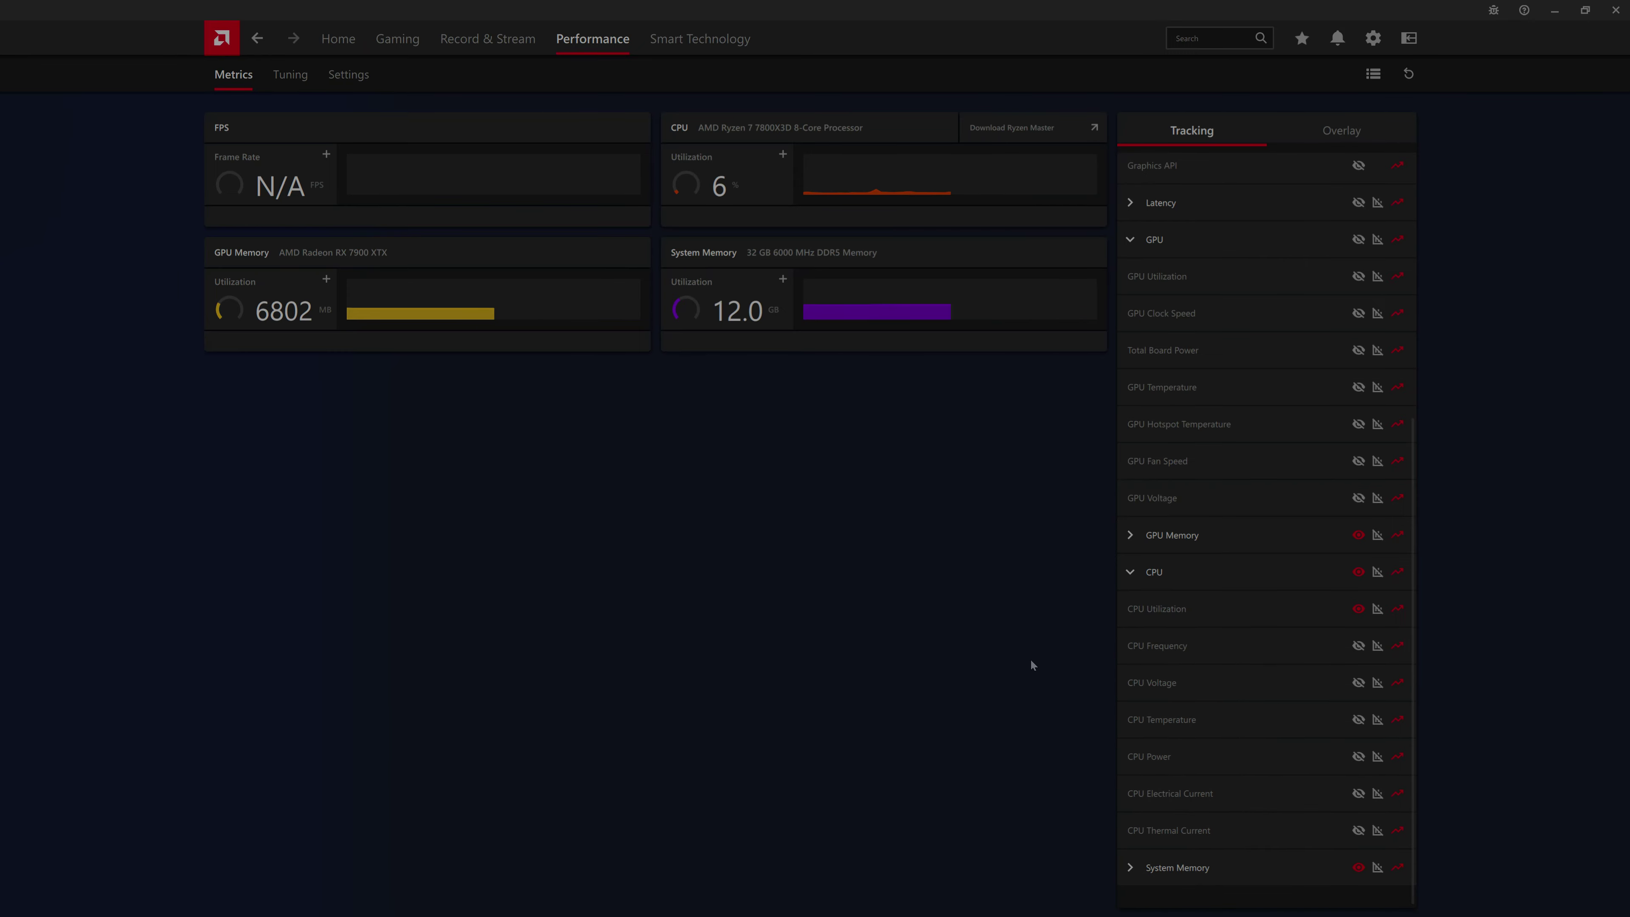
scroll(1310, 285, up, 3)
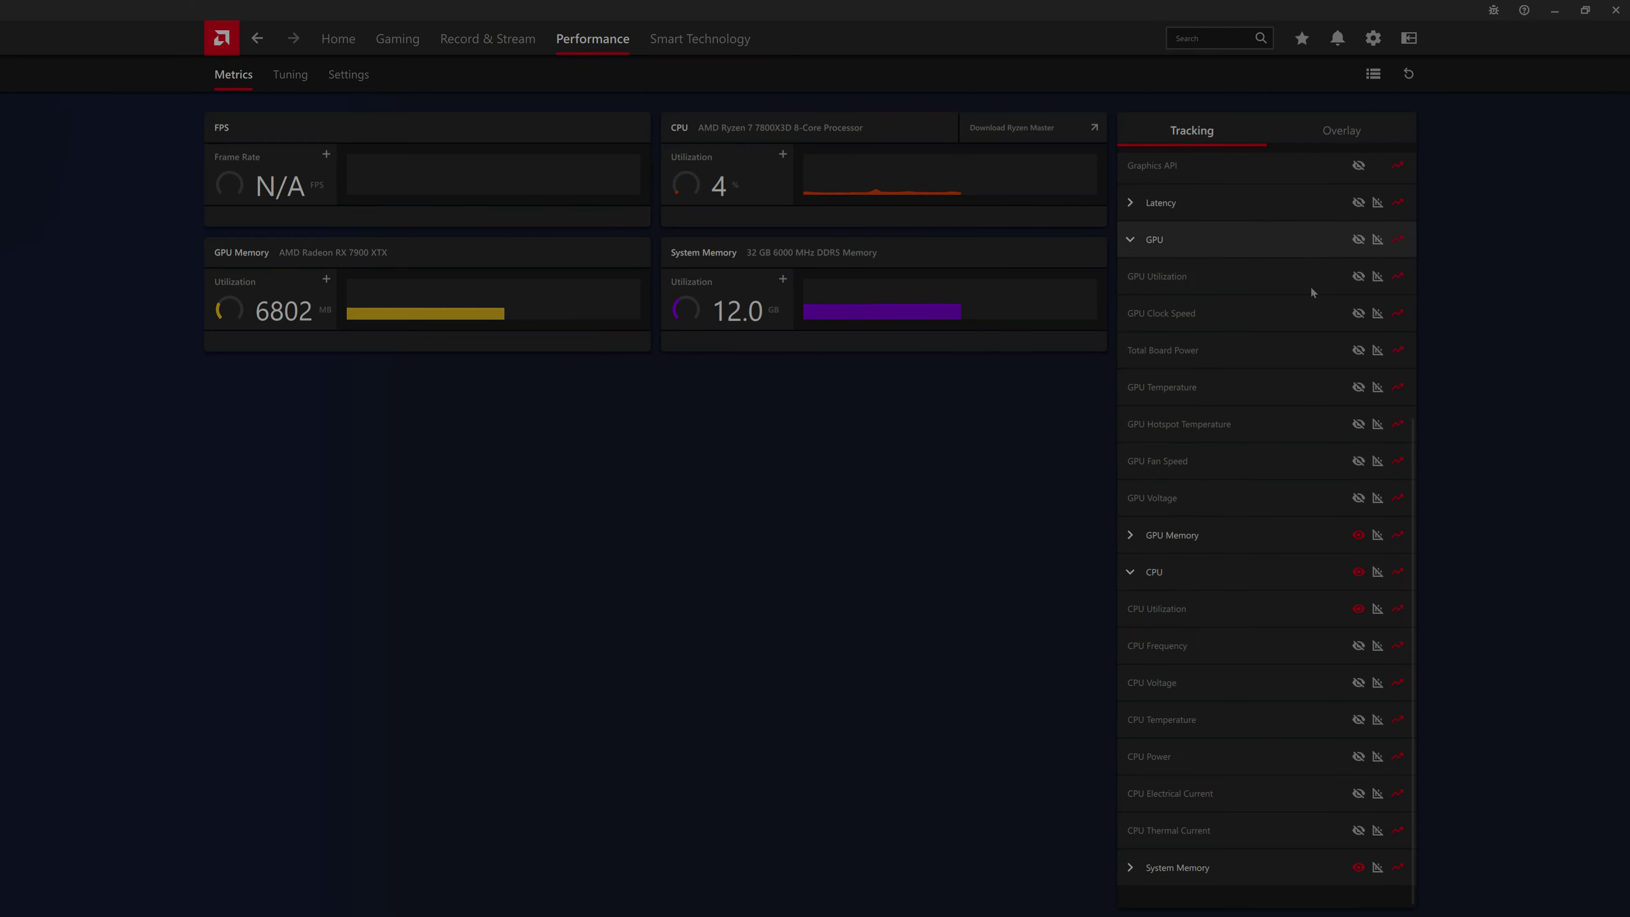
scroll(1353, 271, up, 3)
Open the overlay settings and switch the metrics overlay on and back off.
click(1344, 136)
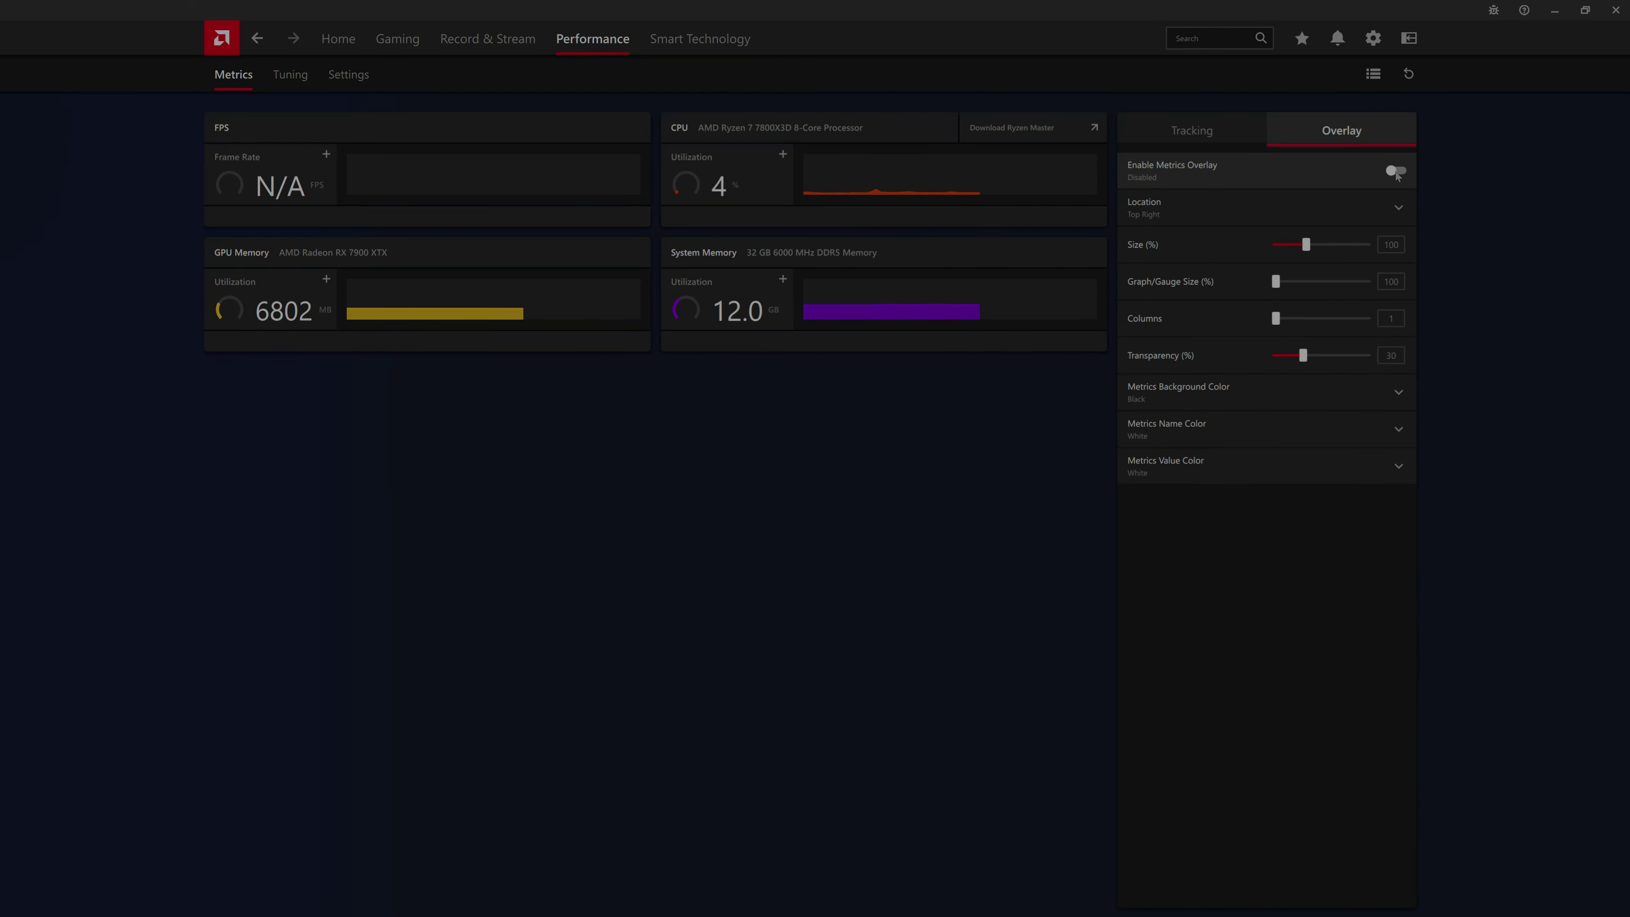
click(1396, 171)
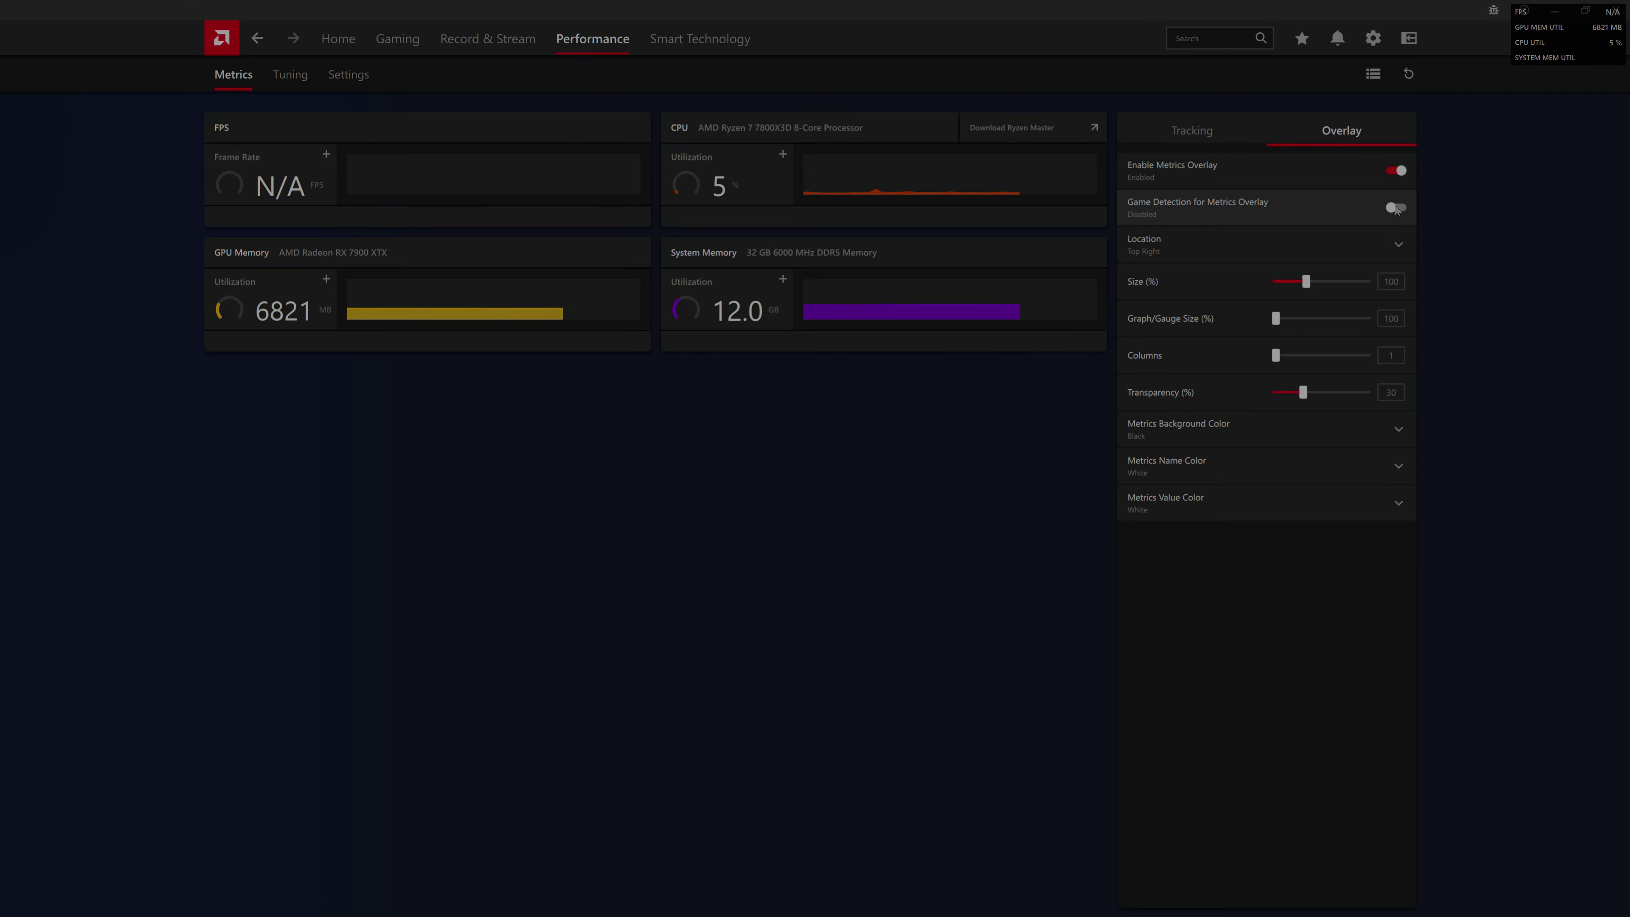
click(1395, 170)
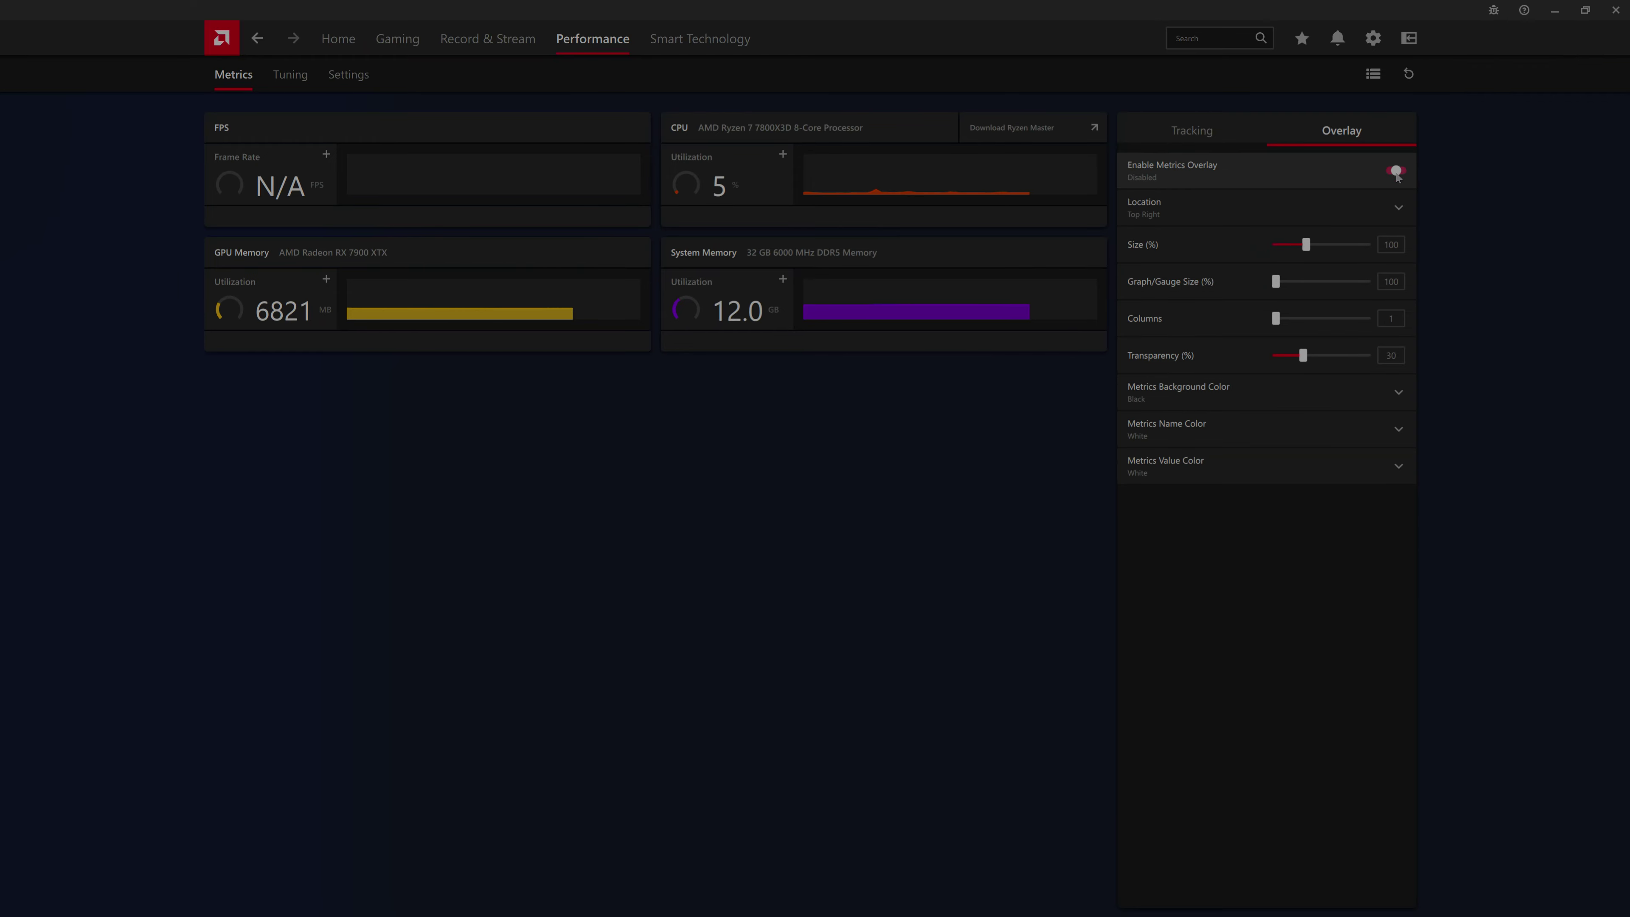
Review the performance metrics settings and the AMD Smart Technology features.
click(330, 82)
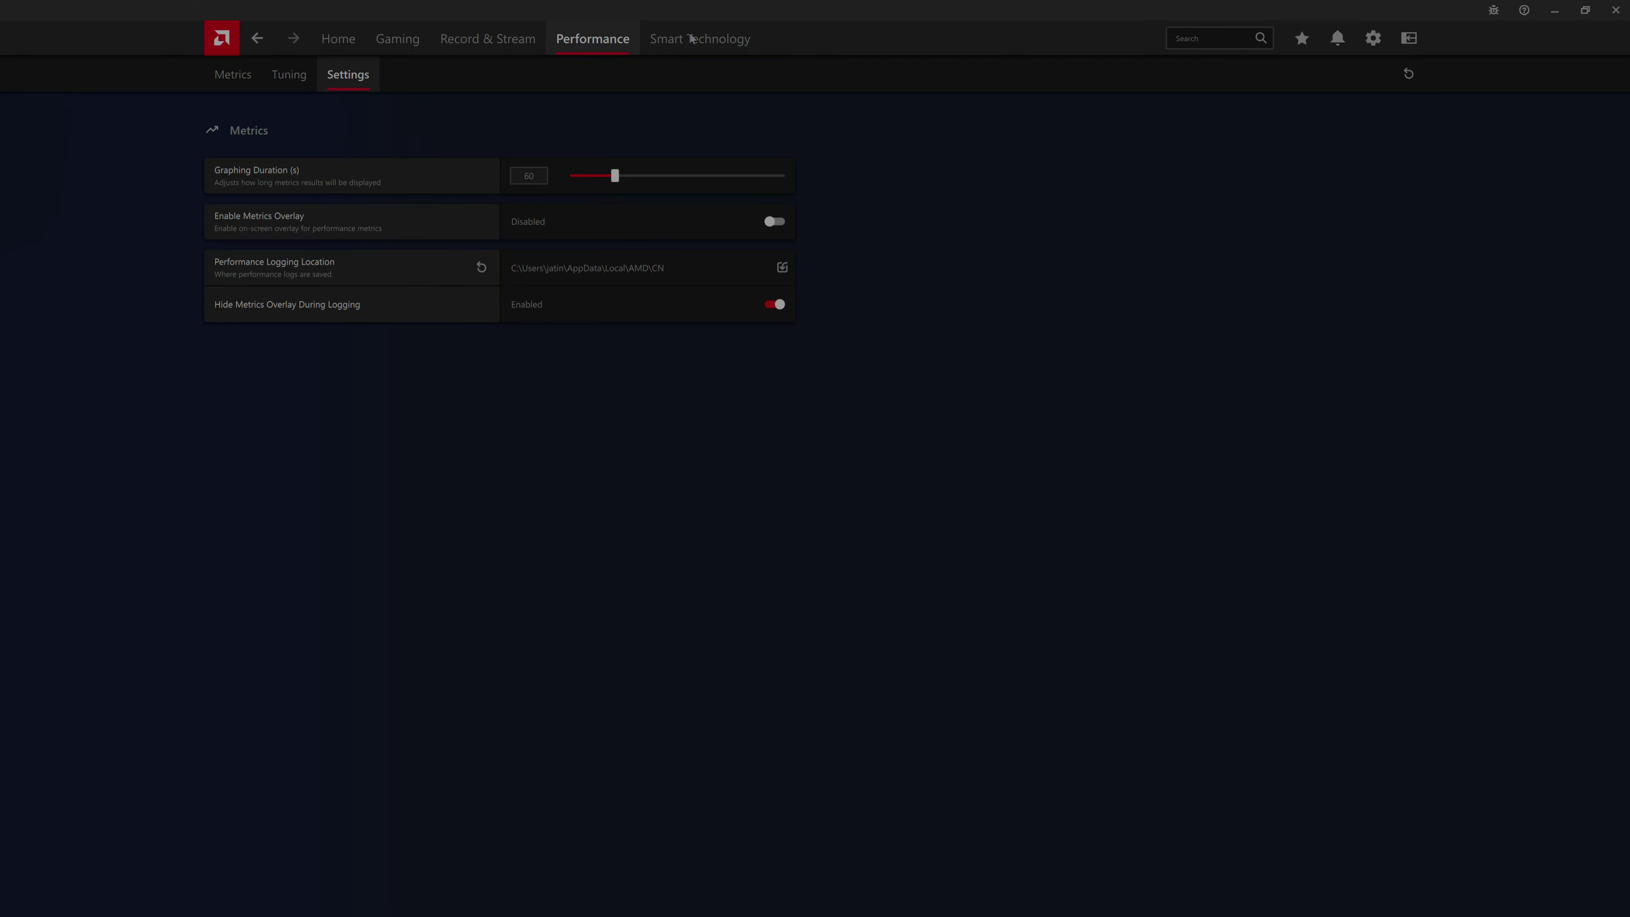
click(705, 40)
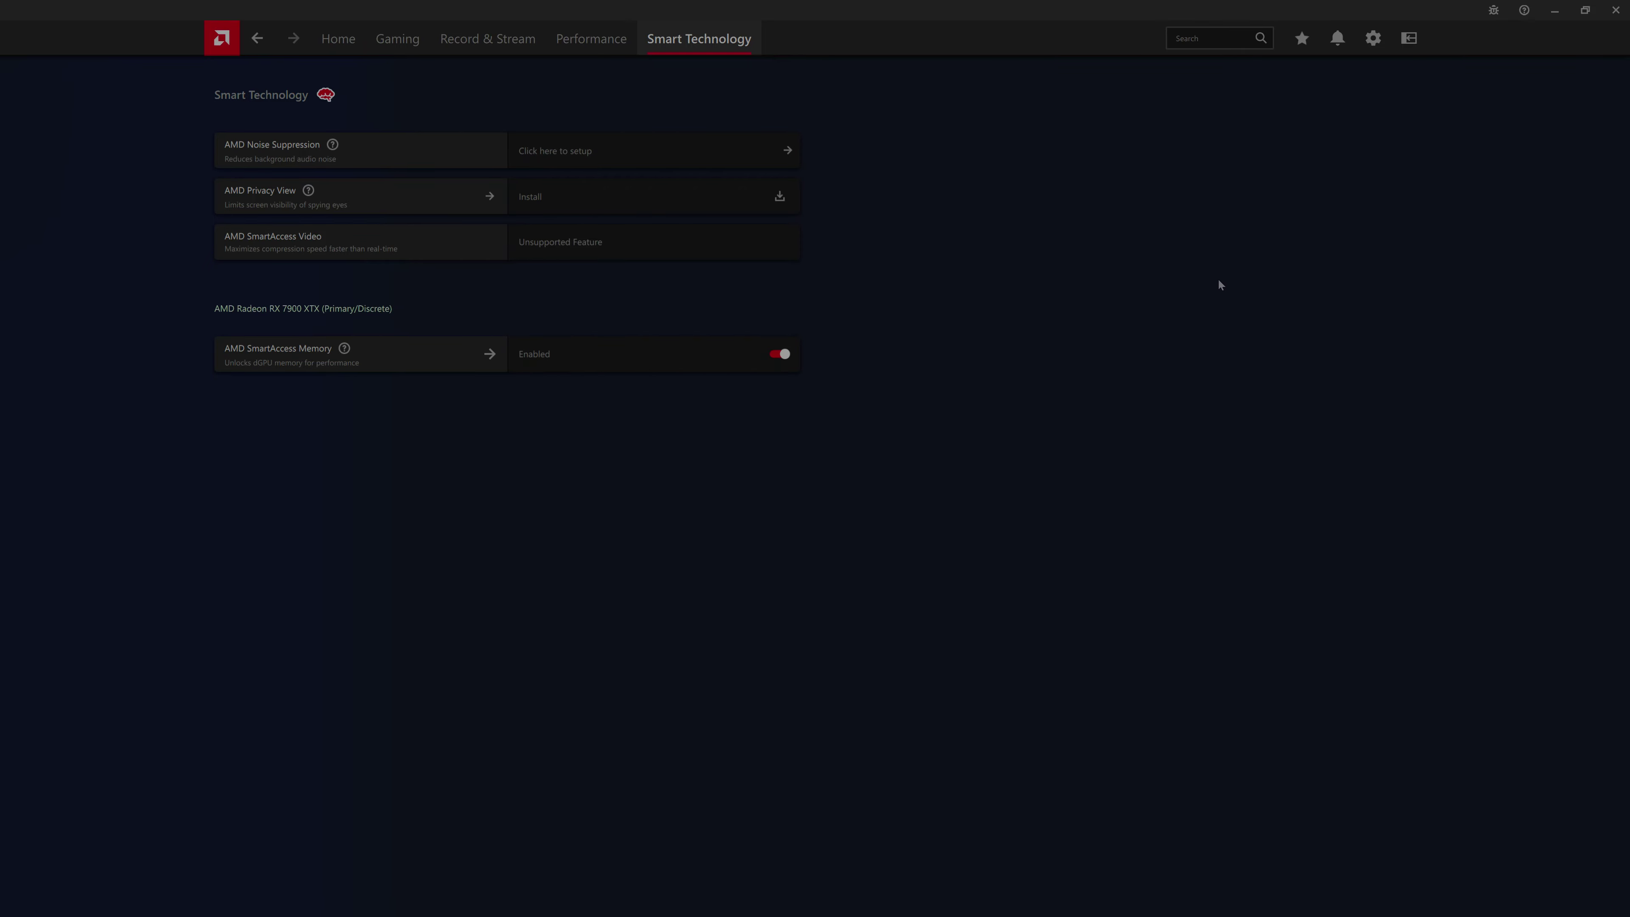
Open the system and display settings and inspect the available Color Depth choices for the monitor.
click(1374, 40)
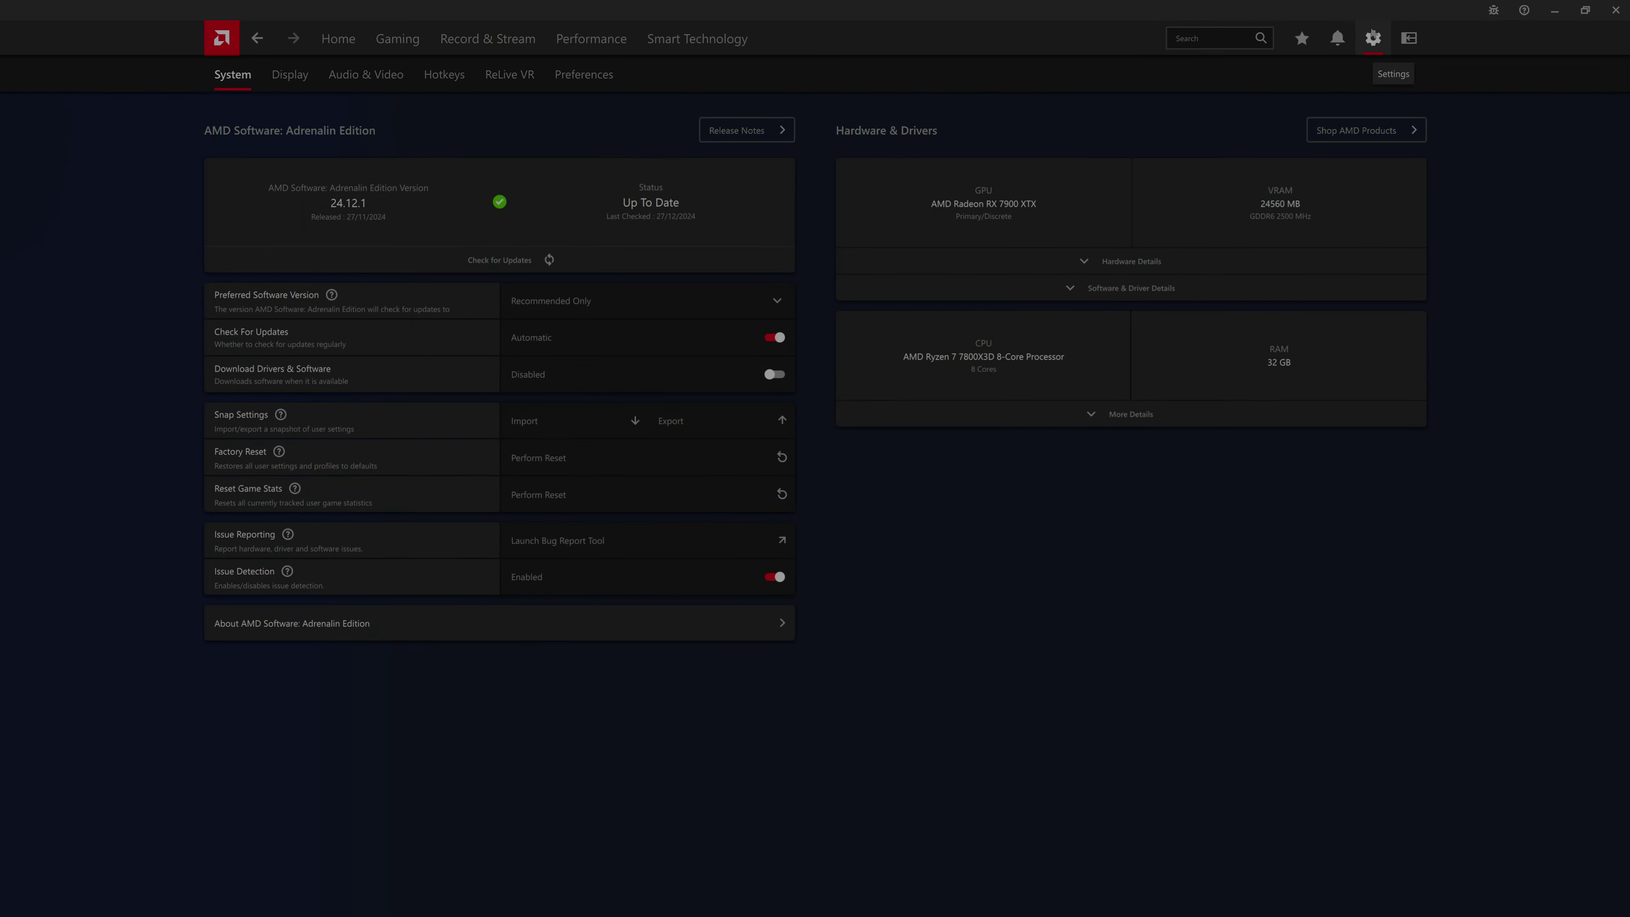
click(297, 89)
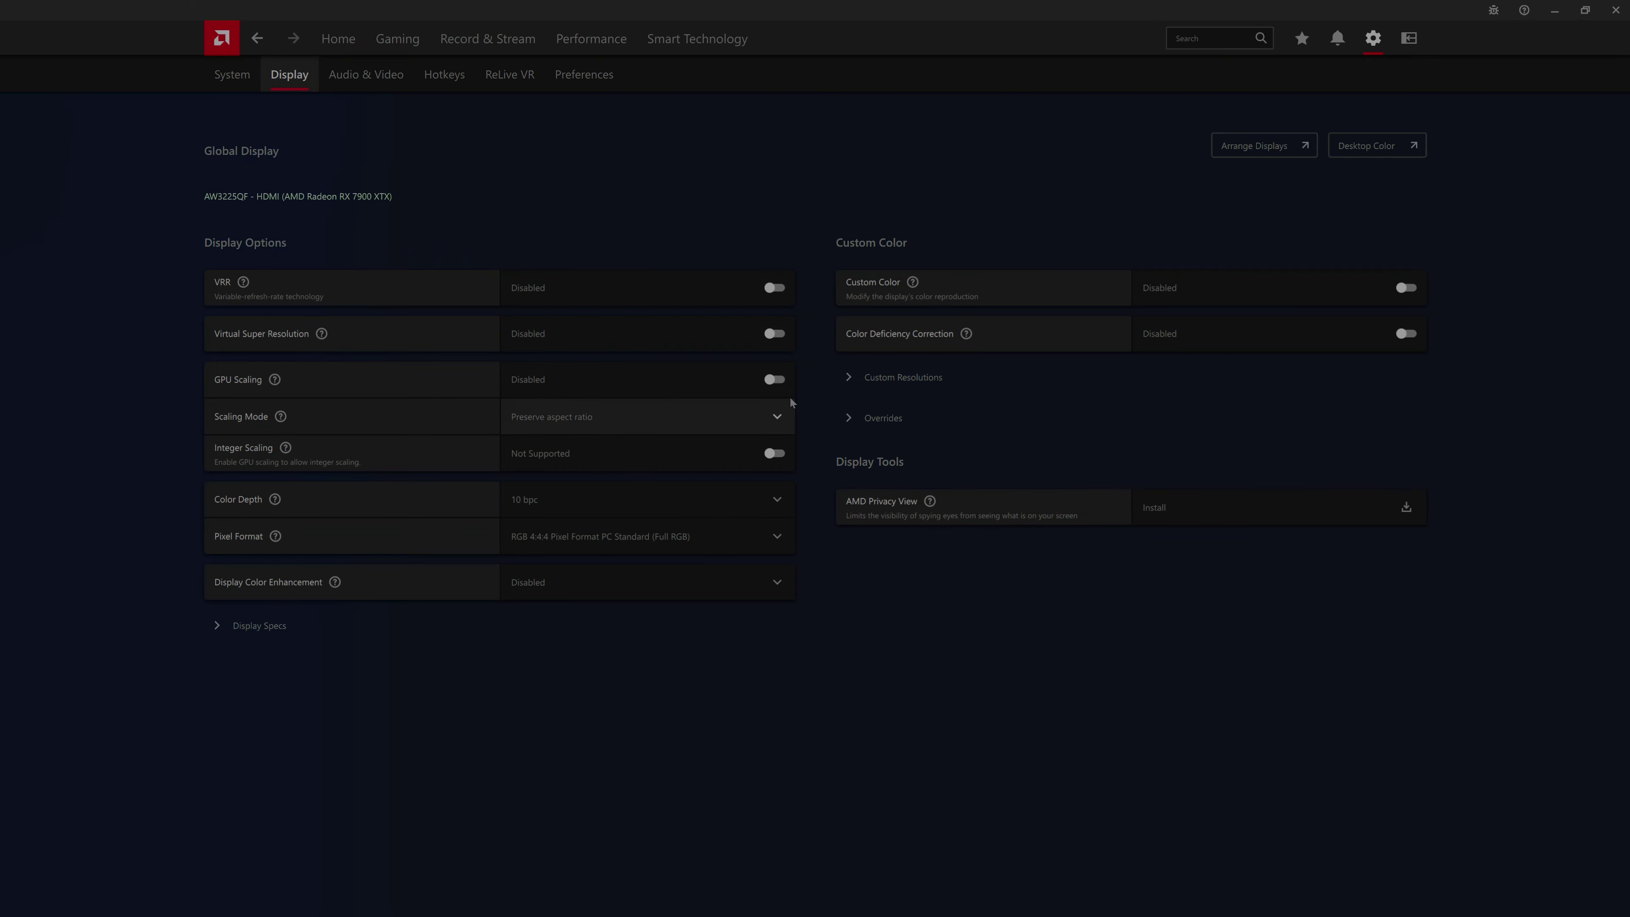
click(573, 498)
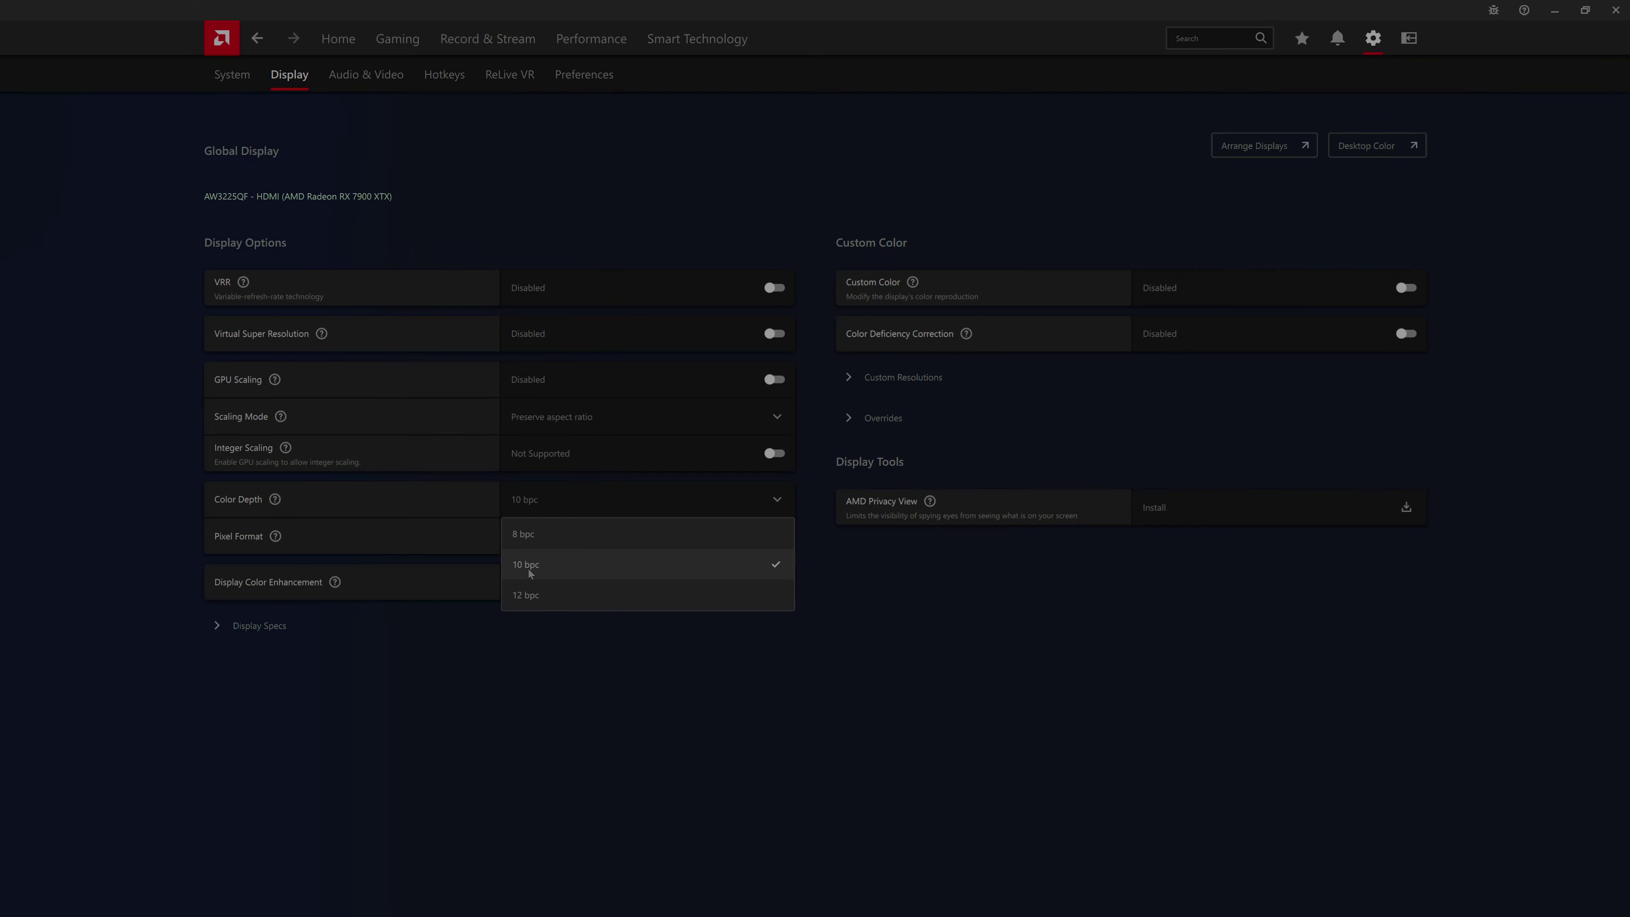
click(677, 694)
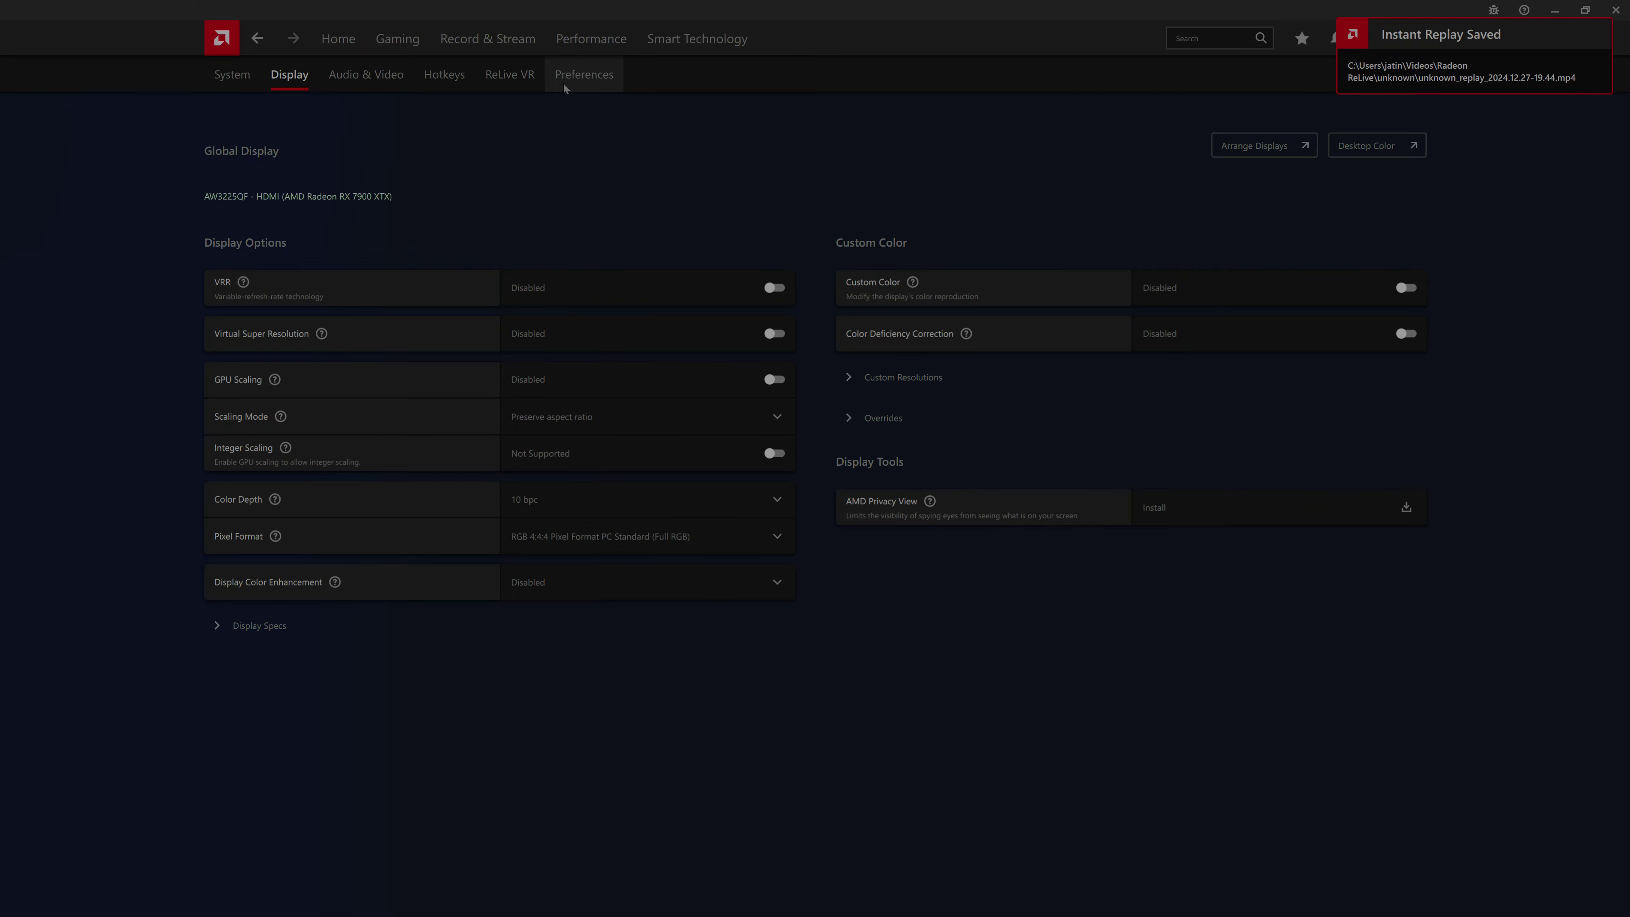
Open the hotkey settings and assign Alt+F10 to Save Instant Replay.
click(434, 82)
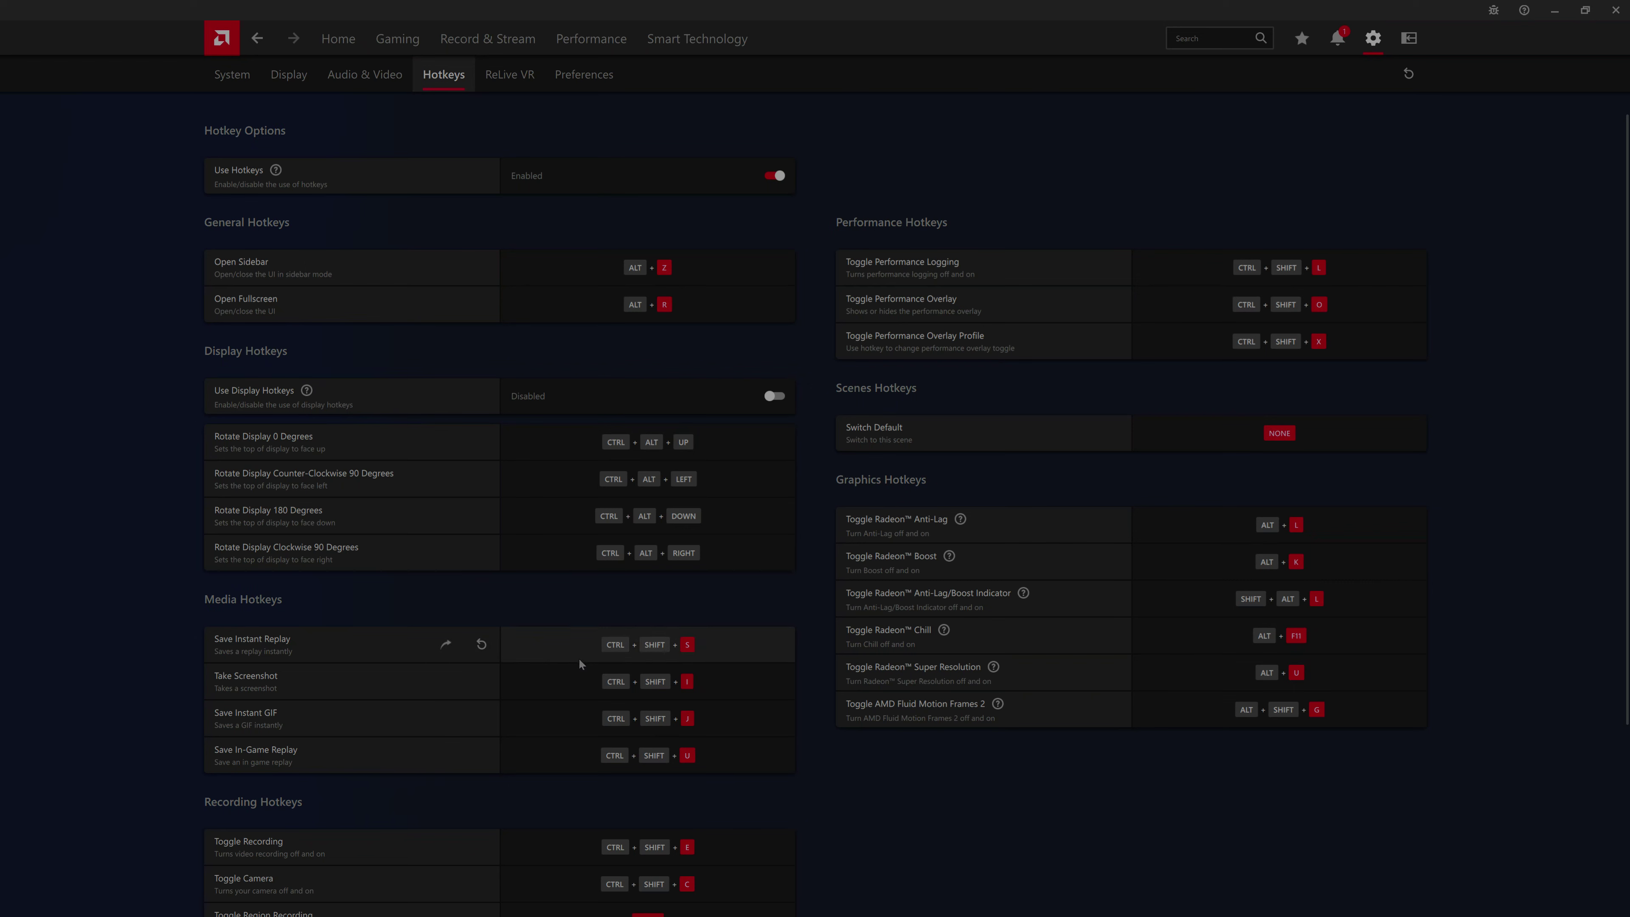
click(664, 649)
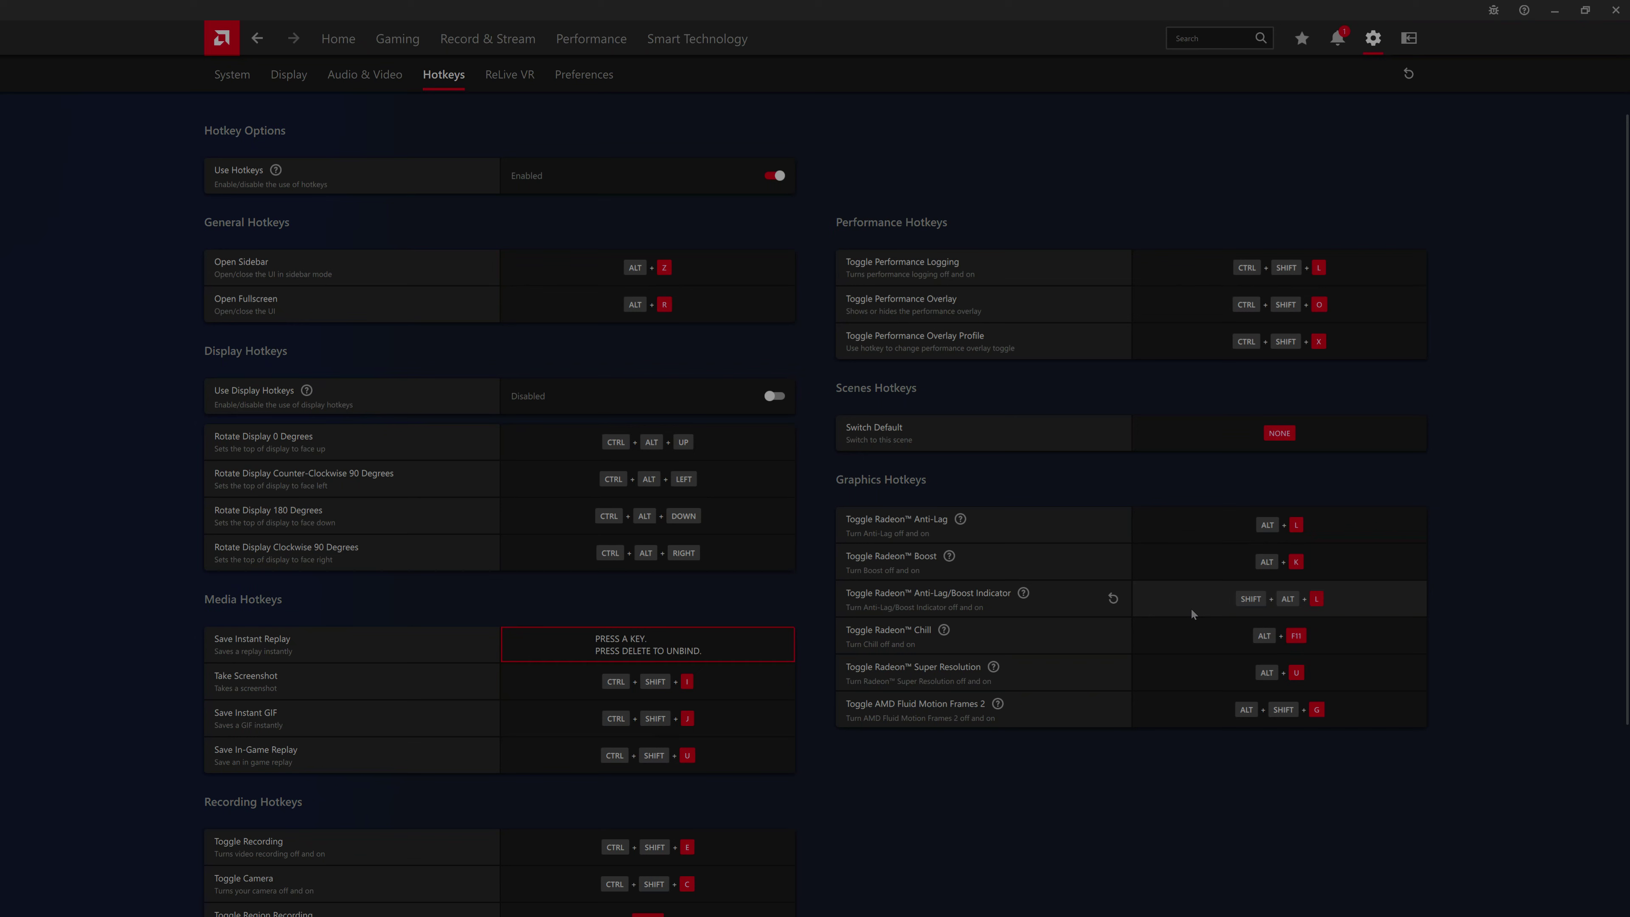
key(alt+F10)
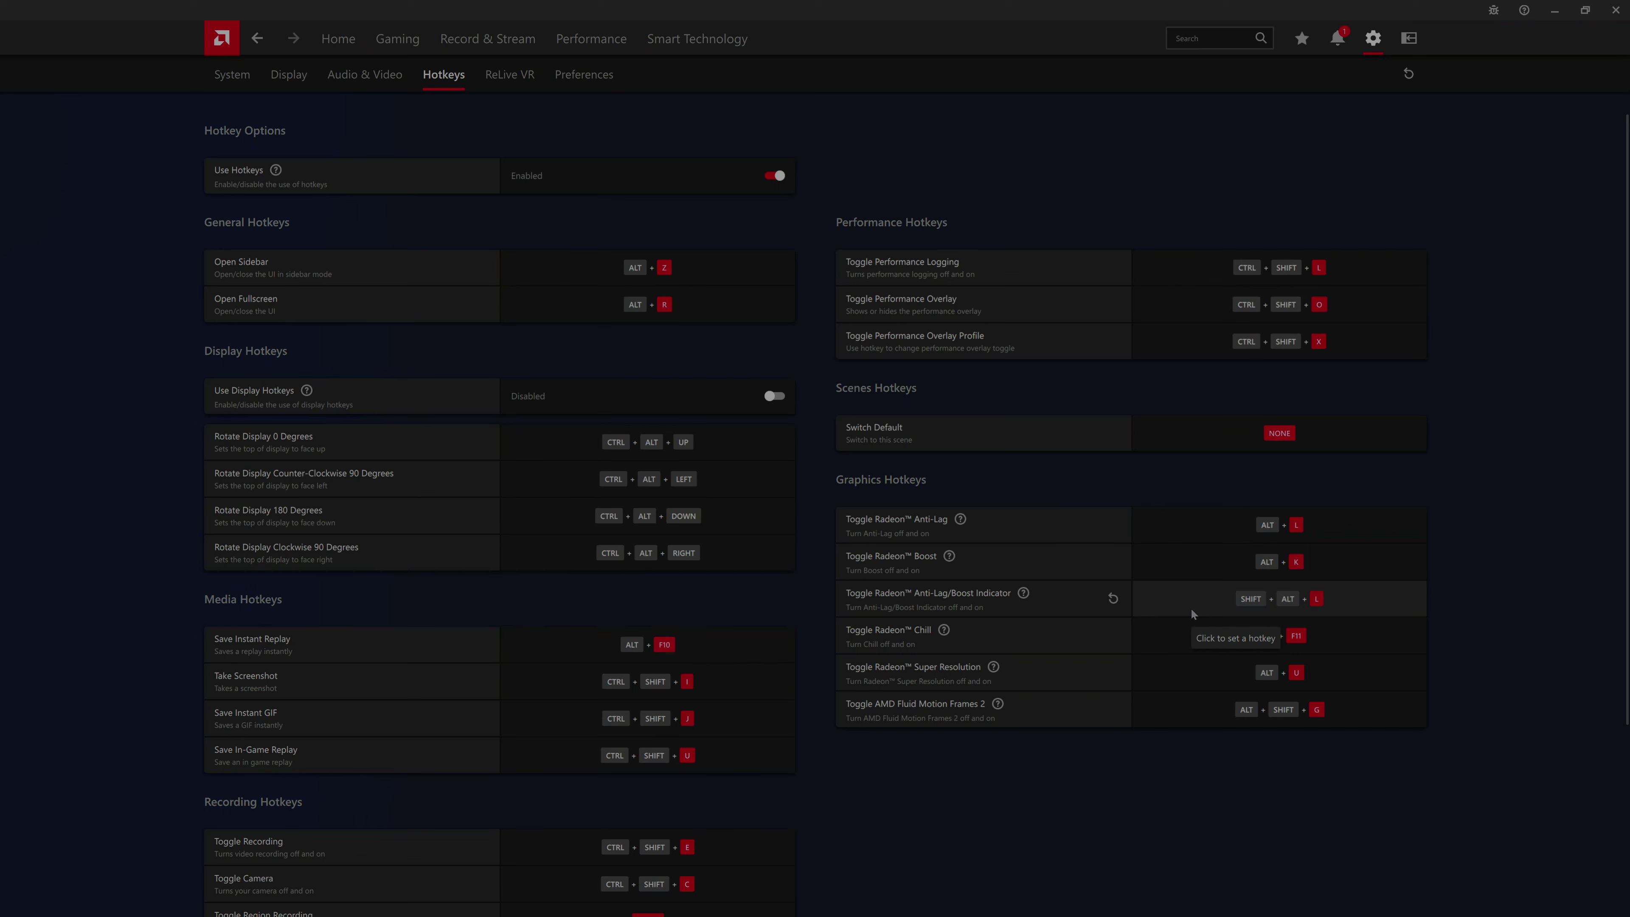
Set the Save Instant Replay hotkey back to Ctrl+Shift+S.
click(665, 646)
key(ctrl+shift+s)
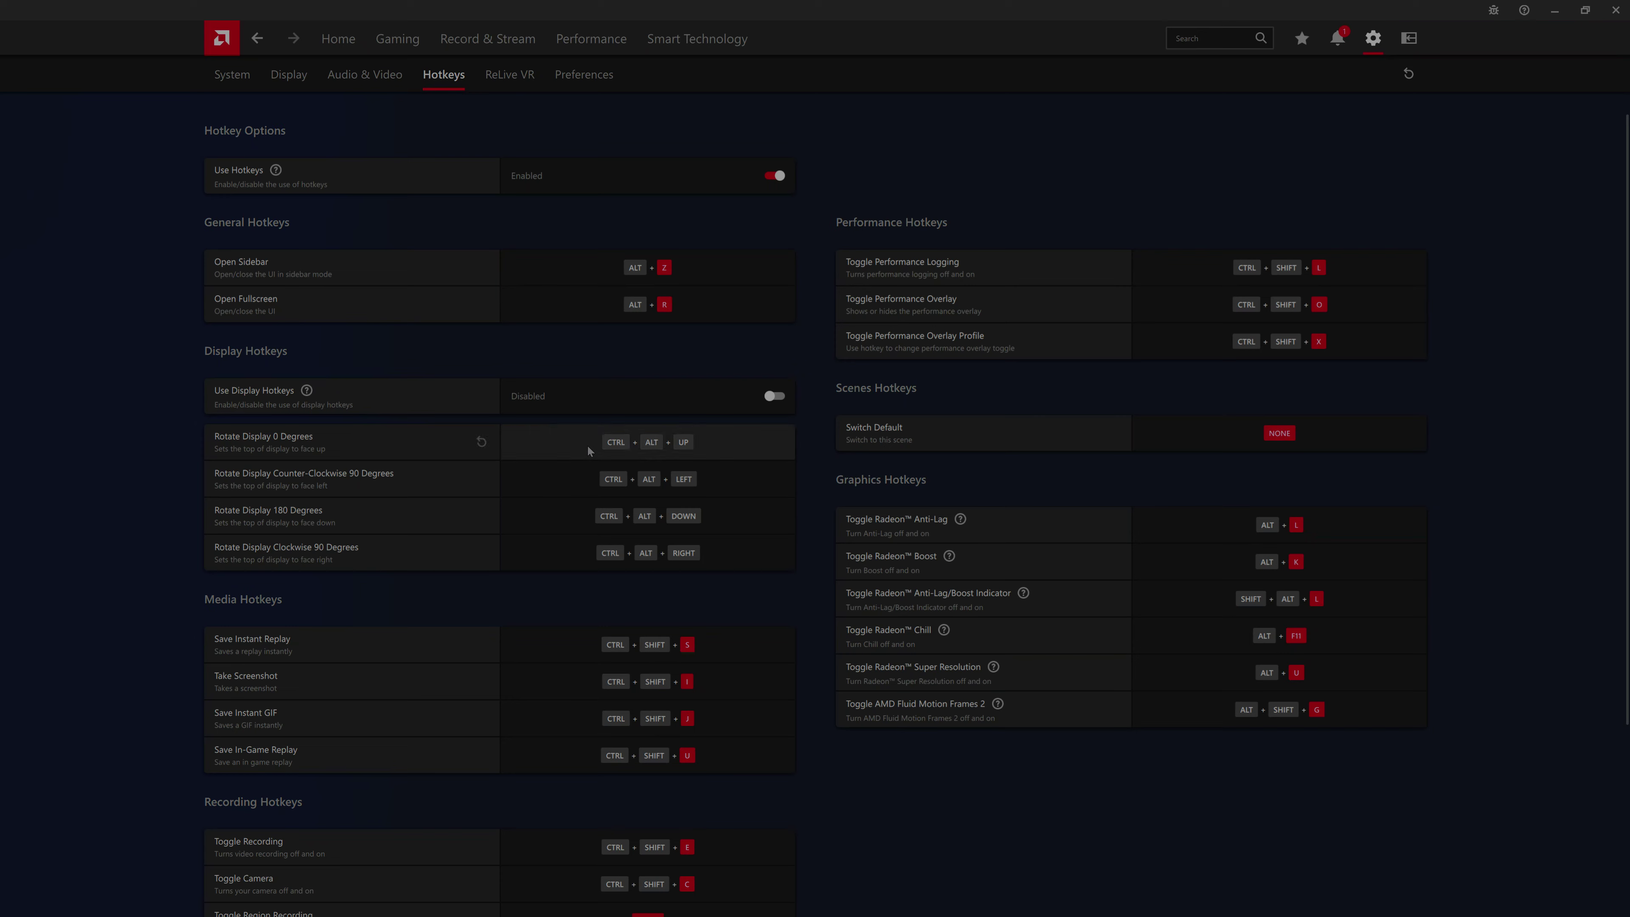
Review the media, recording and graphics hotkeys, and open the ReLive VR and Preferences settings.
scroll(967, 414, down, 4)
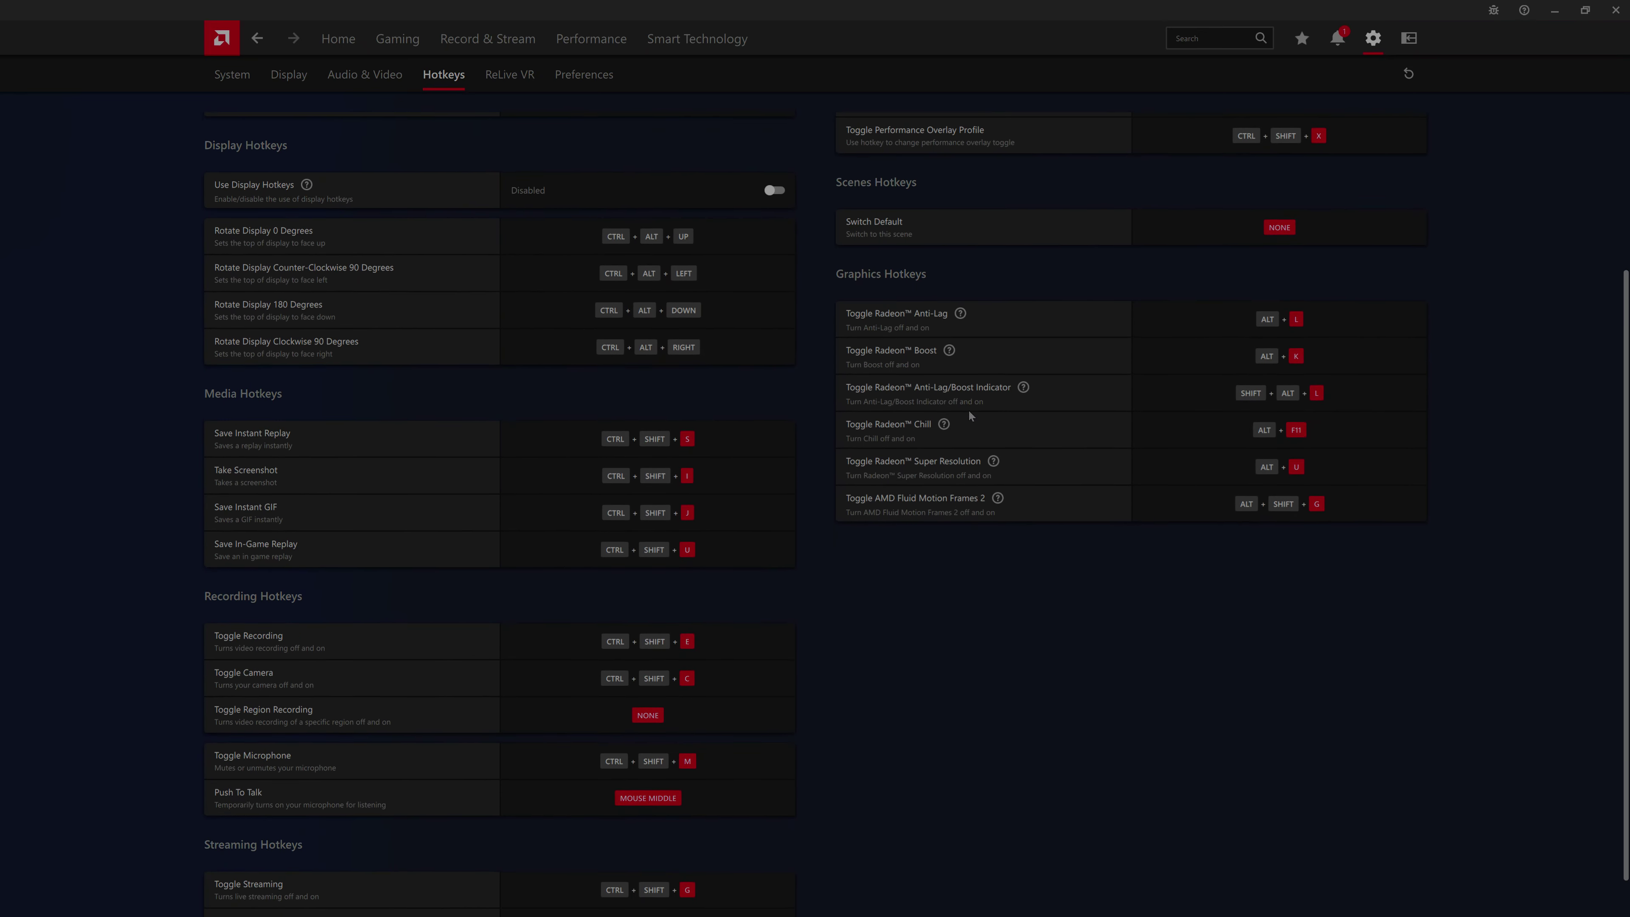
scroll(954, 426, up, 4)
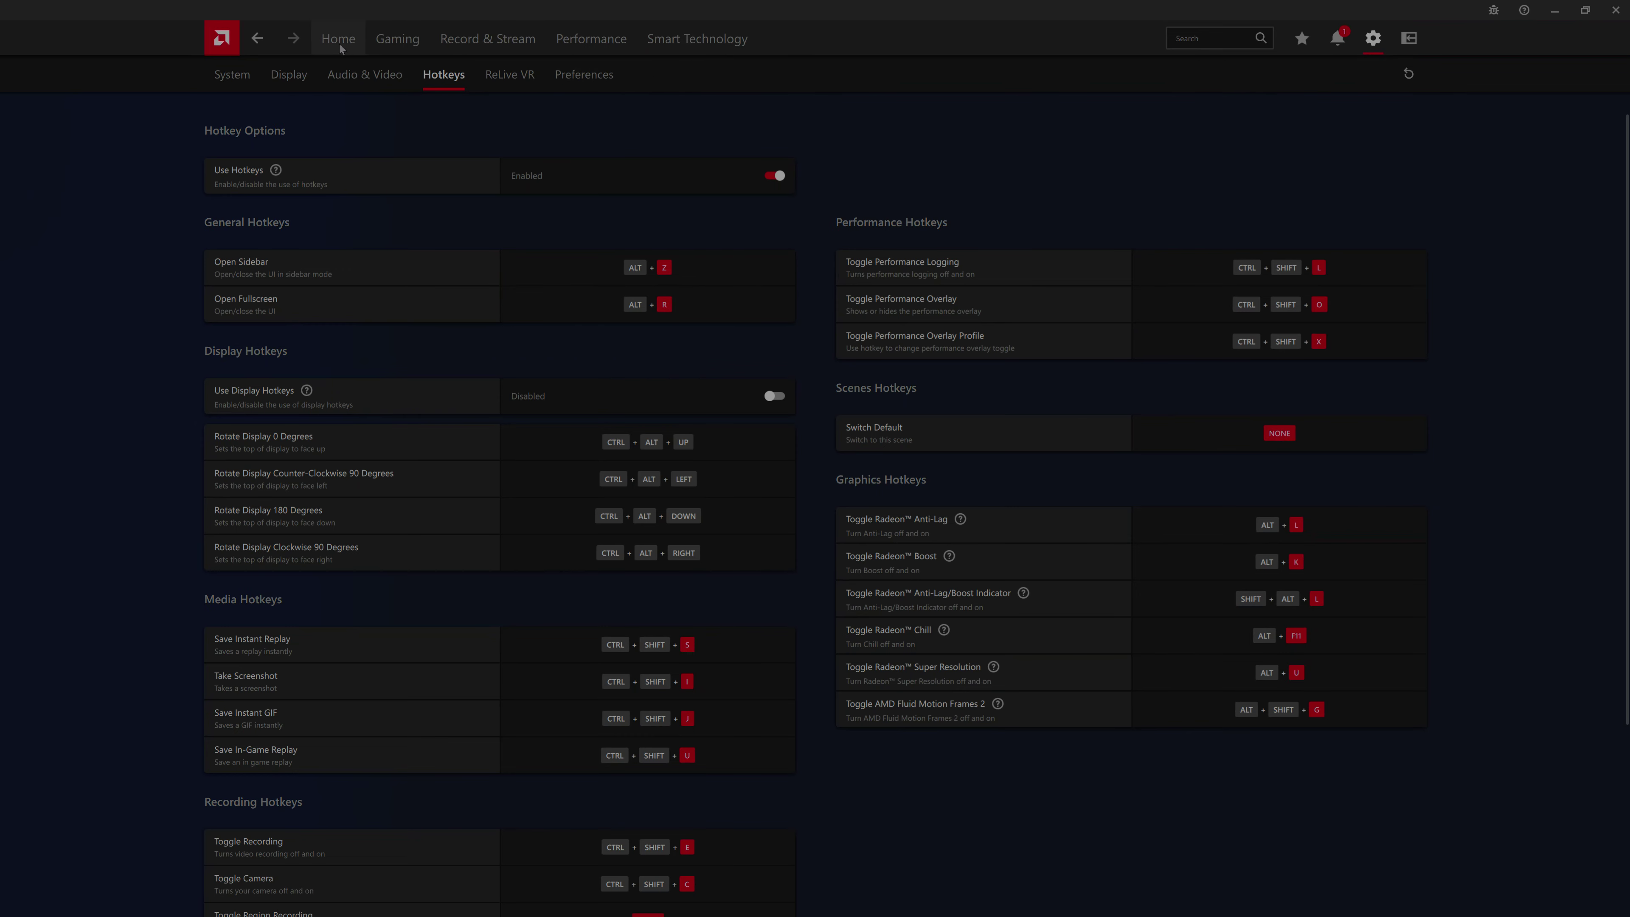
click(502, 81)
click(576, 80)
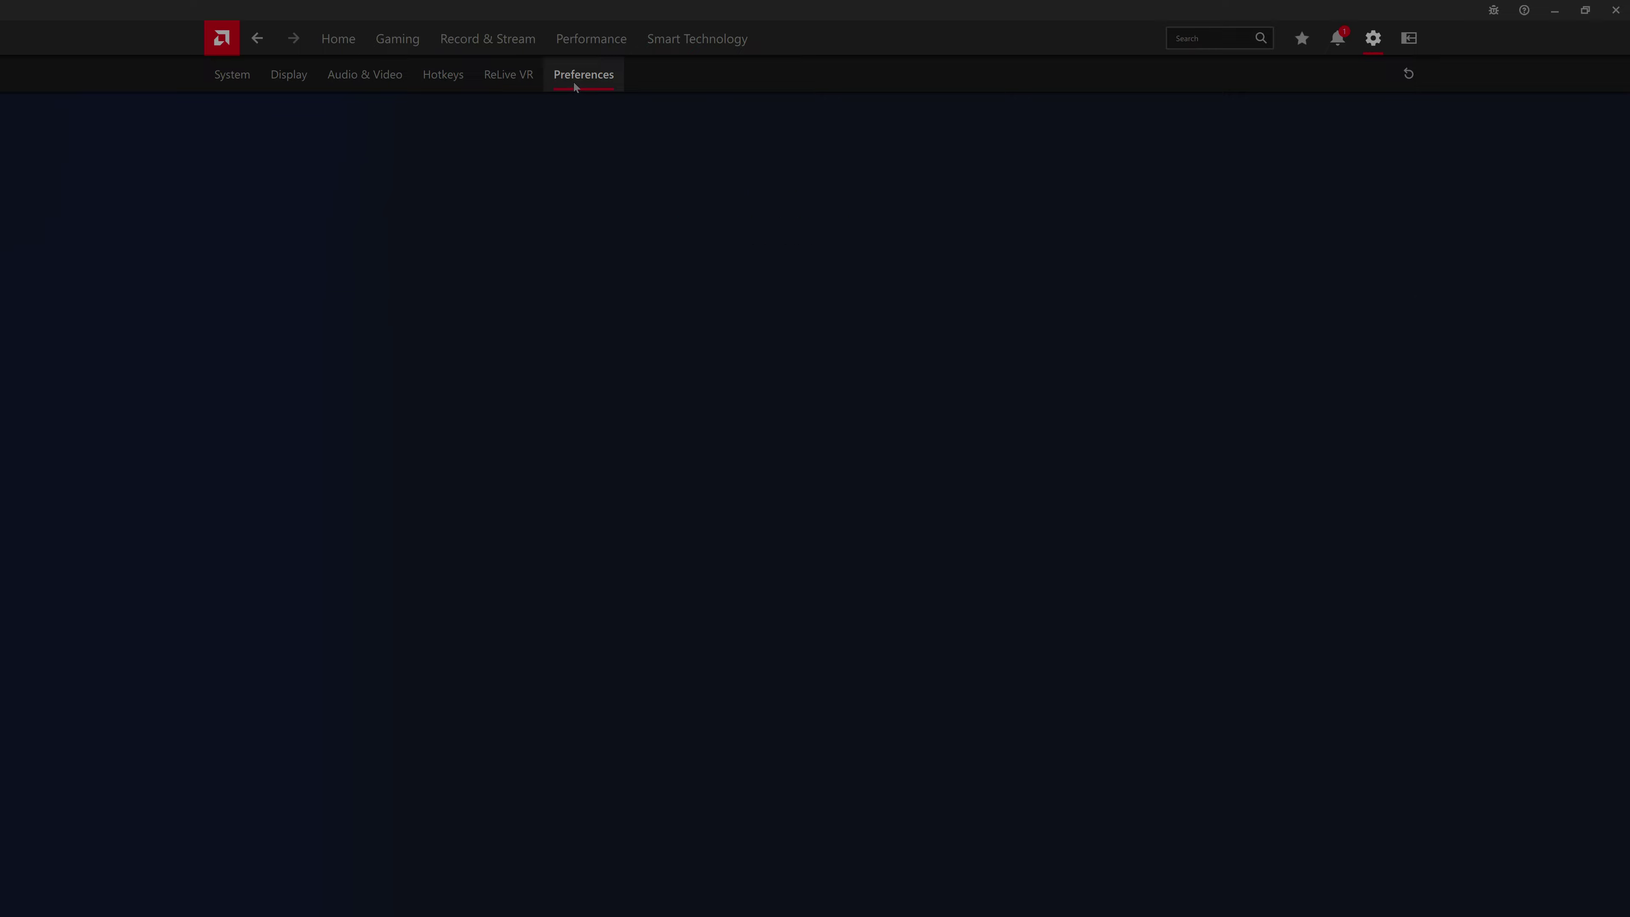